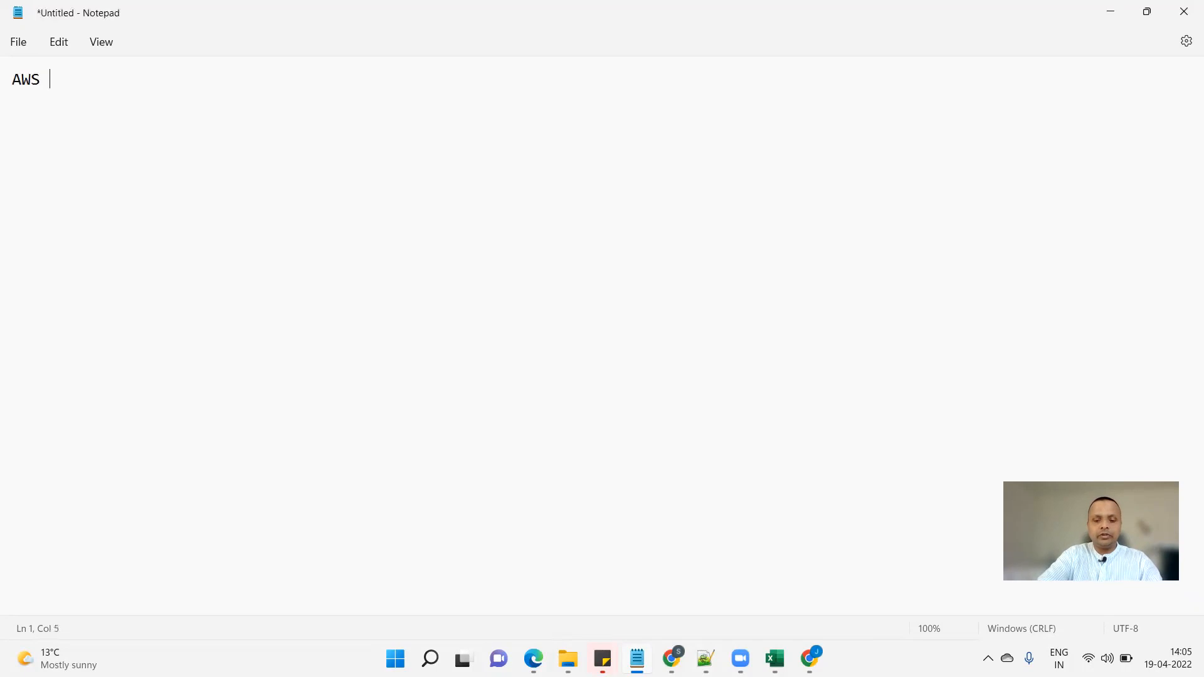
Add '-- storage' and '-- static website' bullet lines under the AWS - S3 heading.
{"action": "key", "text": "Return"}
{"action": "type", "text": "-- storage "}
{"action": "type", "text": "-- static"}
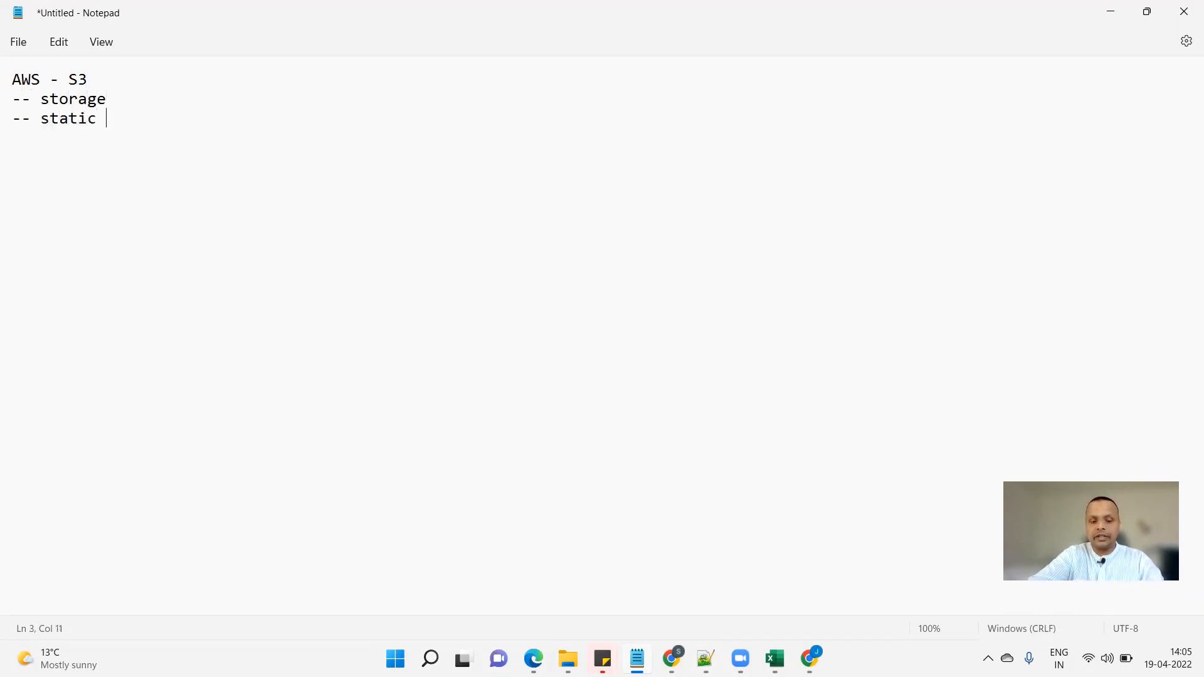
{"action": "type", "text": " website"}
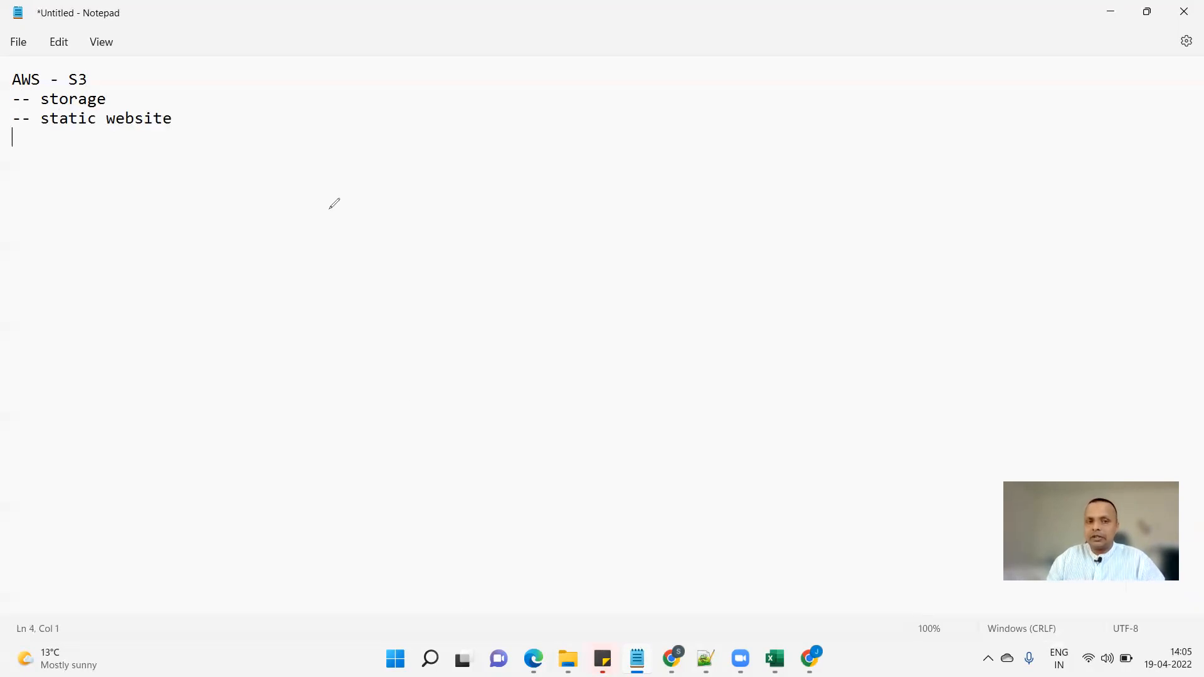
Draw a red outer box with inner boxes and arrows pointing into them.
{"action": "left_click_drag", "start_coordinate": [310, 193], "coordinate": [449, 360]}
{"action": "mouse_move", "coordinate": [545, 362]}
{"action": "left_mouse_down"}
{"action": "mouse_move", "coordinate": [458, 246]}
{"action": "mouse_move", "coordinate": [354, 258]}
{"action": "left_mouse_up"}
{"action": "mouse_move", "coordinate": [193, 318]}
{"action": "left_mouse_down"}
{"action": "mouse_move", "coordinate": [331, 290]}
{"action": "mouse_move", "coordinate": [321, 322]}
{"action": "left_mouse_up"}
{"action": "mouse_move", "coordinate": [366, 268]}
{"action": "left_mouse_down"}
{"action": "mouse_move", "coordinate": [428, 266]}
{"action": "mouse_move", "coordinate": [389, 334]}
{"action": "mouse_move", "coordinate": [359, 264]}
{"action": "mouse_move", "coordinate": [440, 304]}
{"action": "mouse_move", "coordinate": [503, 307]}
{"action": "left_mouse_up"}
{"action": "left_click_drag", "start_coordinate": [502, 268], "coordinate": [443, 267]}
{"action": "mouse_move", "coordinate": [454, 327]}
{"action": "left_mouse_down"}
{"action": "mouse_move", "coordinate": [451, 349]}
{"action": "mouse_move", "coordinate": [524, 328]}
{"action": "mouse_move", "coordinate": [459, 330]}
{"action": "left_mouse_up"}
{"action": "mouse_move", "coordinate": [379, 148]}
{"action": "left_mouse_down"}
{"action": "mouse_move", "coordinate": [397, 282]}
{"action": "mouse_move", "coordinate": [372, 250]}
{"action": "mouse_move", "coordinate": [417, 265]}
{"action": "left_mouse_up"}
Add a curved arrow, a right-hand rectangle and a connecting line to the diagram.
{"action": "left_click_drag", "start_coordinate": [612, 172], "coordinate": [467, 289]}
{"action": "mouse_move", "coordinate": [445, 249]}
{"action": "left_mouse_down"}
{"action": "mouse_move", "coordinate": [468, 276]}
{"action": "mouse_move", "coordinate": [482, 261]}
{"action": "left_mouse_up"}
{"action": "mouse_move", "coordinate": [505, 520]}
{"action": "left_mouse_down"}
{"action": "mouse_move", "coordinate": [480, 391]}
{"action": "mouse_move", "coordinate": [495, 340]}
{"action": "mouse_move", "coordinate": [468, 355]}
{"action": "mouse_move", "coordinate": [514, 367]}
{"action": "left_mouse_up"}
{"action": "mouse_move", "coordinate": [525, 278]}
{"action": "left_mouse_down"}
{"action": "mouse_move", "coordinate": [528, 309]}
{"action": "mouse_move", "coordinate": [545, 303]}
{"action": "mouse_move", "coordinate": [528, 308]}
{"action": "left_mouse_up"}
{"action": "mouse_move", "coordinate": [627, 257]}
{"action": "left_mouse_down"}
{"action": "mouse_move", "coordinate": [786, 320]}
{"action": "mouse_move", "coordinate": [672, 276]}
{"action": "mouse_move", "coordinate": [630, 282]}
{"action": "left_mouse_up"}
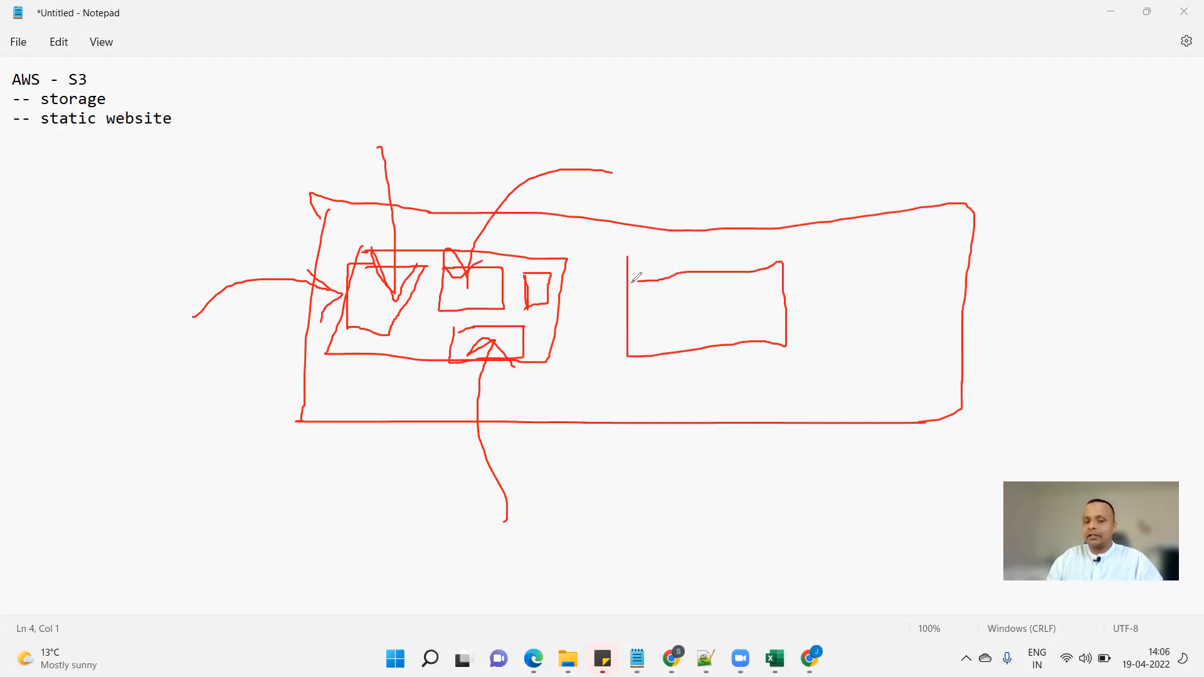
{"action": "mouse_move", "coordinate": [546, 263]}
{"action": "left_mouse_down"}
{"action": "mouse_move", "coordinate": [655, 200]}
{"action": "mouse_move", "coordinate": [695, 269]}
{"action": "left_mouse_up"}
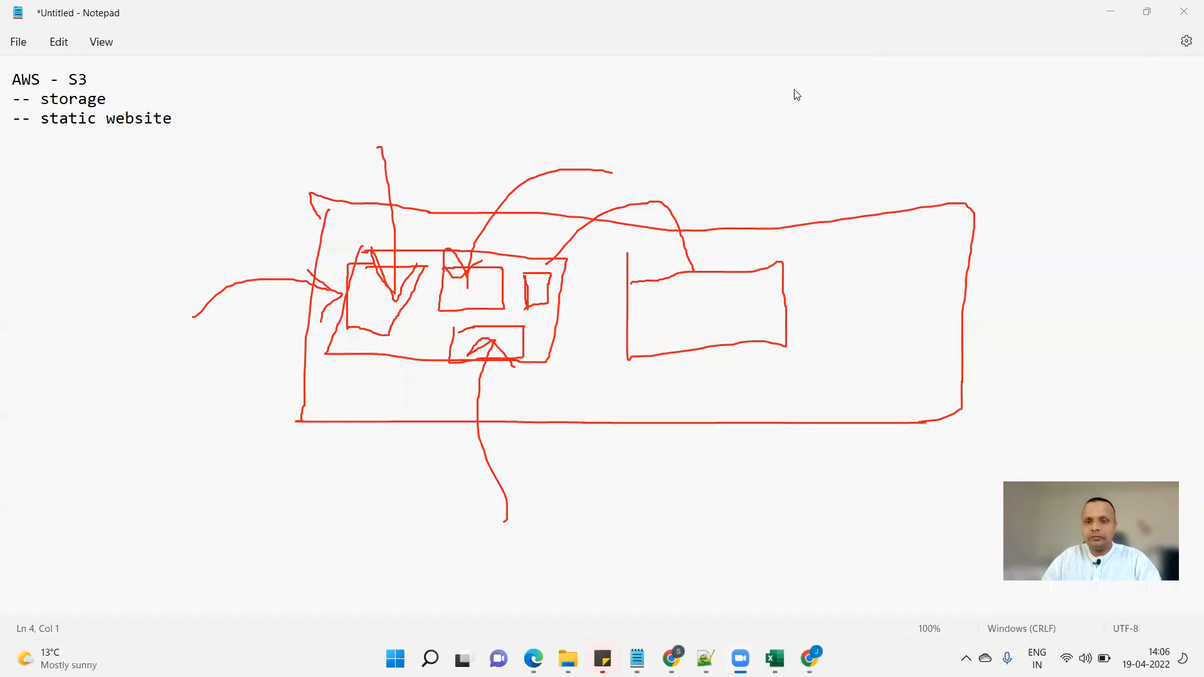
{"action": "left_click", "coordinate": [775, 659]}
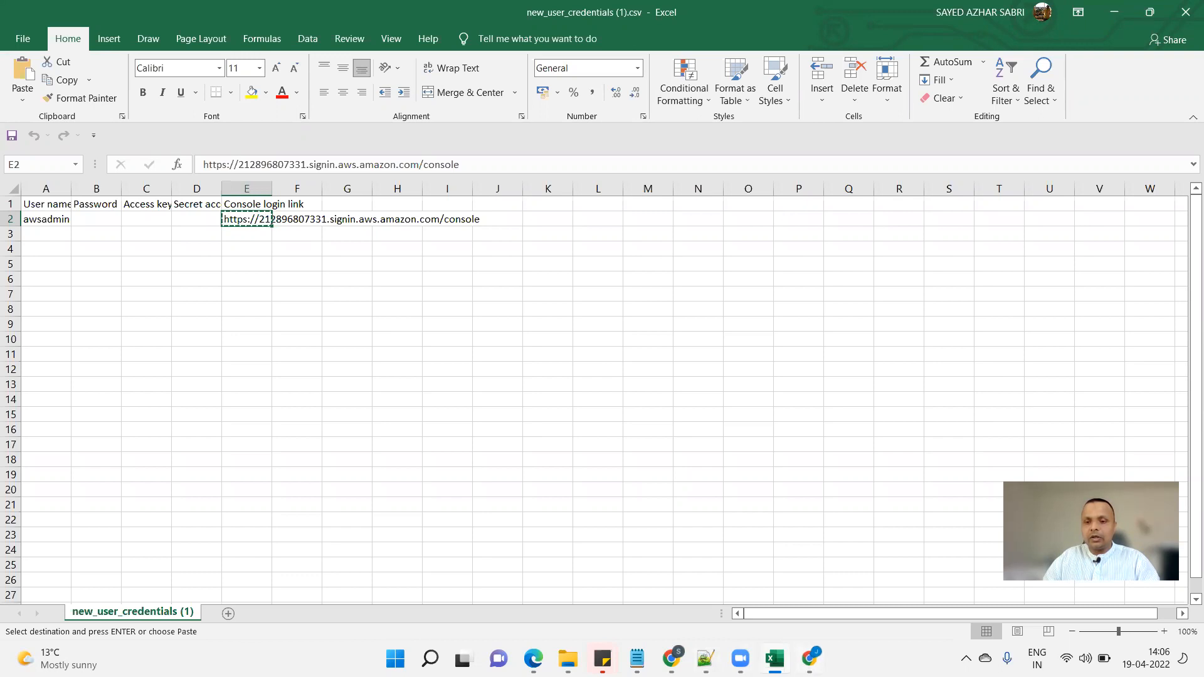
Switch from the credentials spreadsheet to the incognito Chrome window.
{"action": "key", "text": "alt+Tab"}
Open the copied console login link in Chrome.
{"action": "left_click", "coordinate": [394, 38]}
{"action": "type", "text": "https://212896807331.signin.aws.amazon.com/console"}
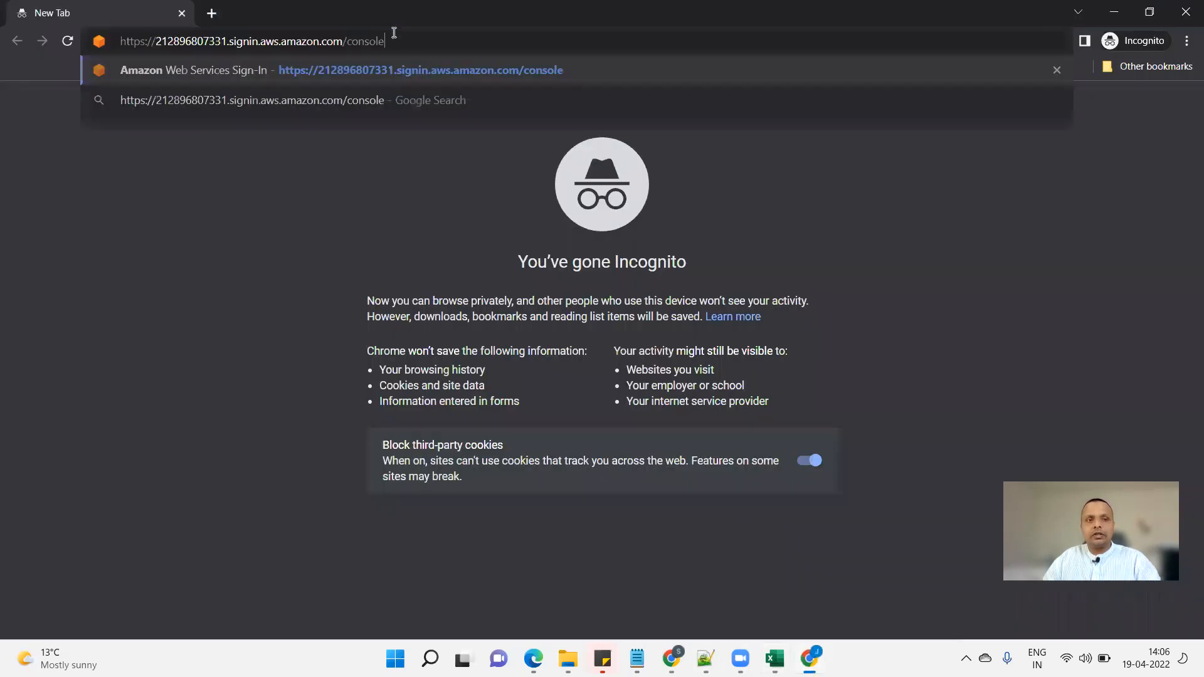
{"action": "key", "text": "Return"}
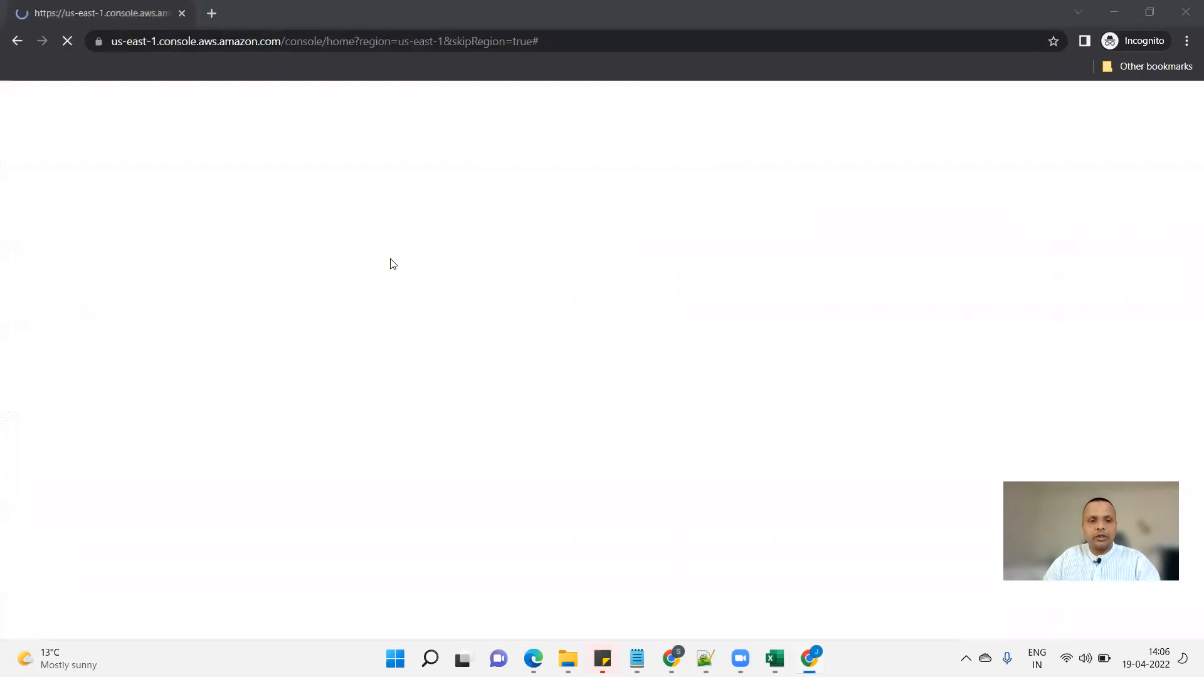
Sign in with the IAM user name from cell A2 and the account password.
{"action": "key", "text": "alt+Tab"}
{"action": "left_click", "coordinate": [40, 222]}
{"action": "key", "text": "ctrl+c"}
{"action": "key", "text": "alt+Tab"}
{"action": "key", "text": "ctrl+v"}
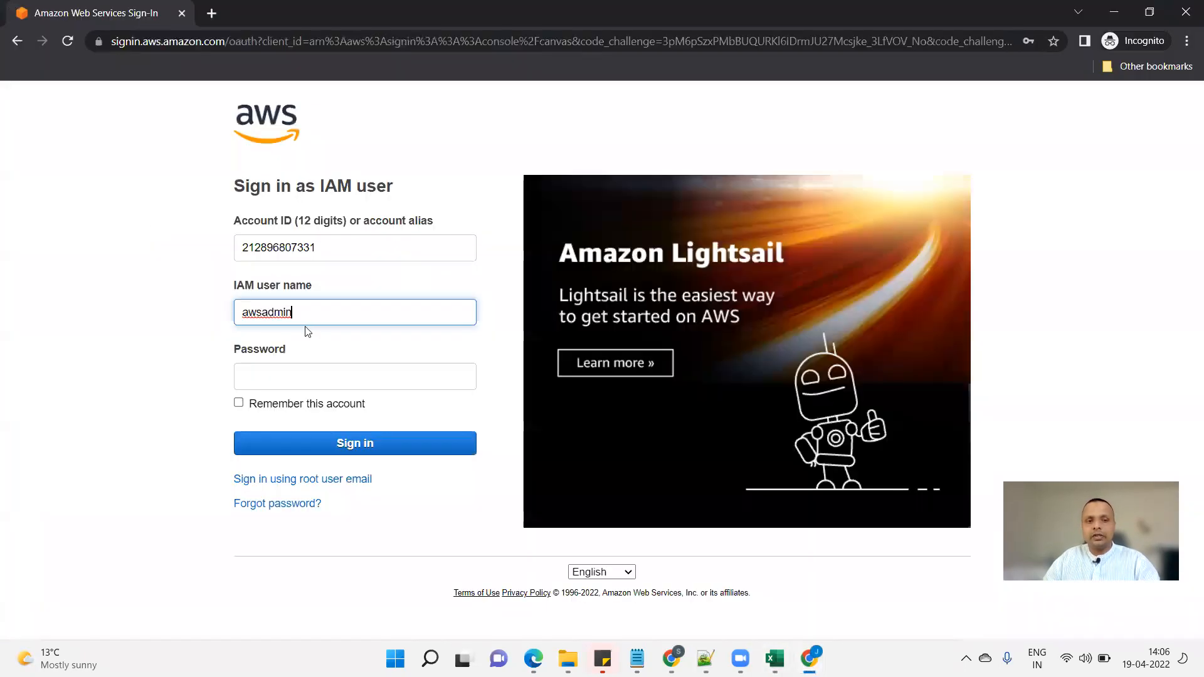
{"action": "left_click", "coordinate": [299, 374]}
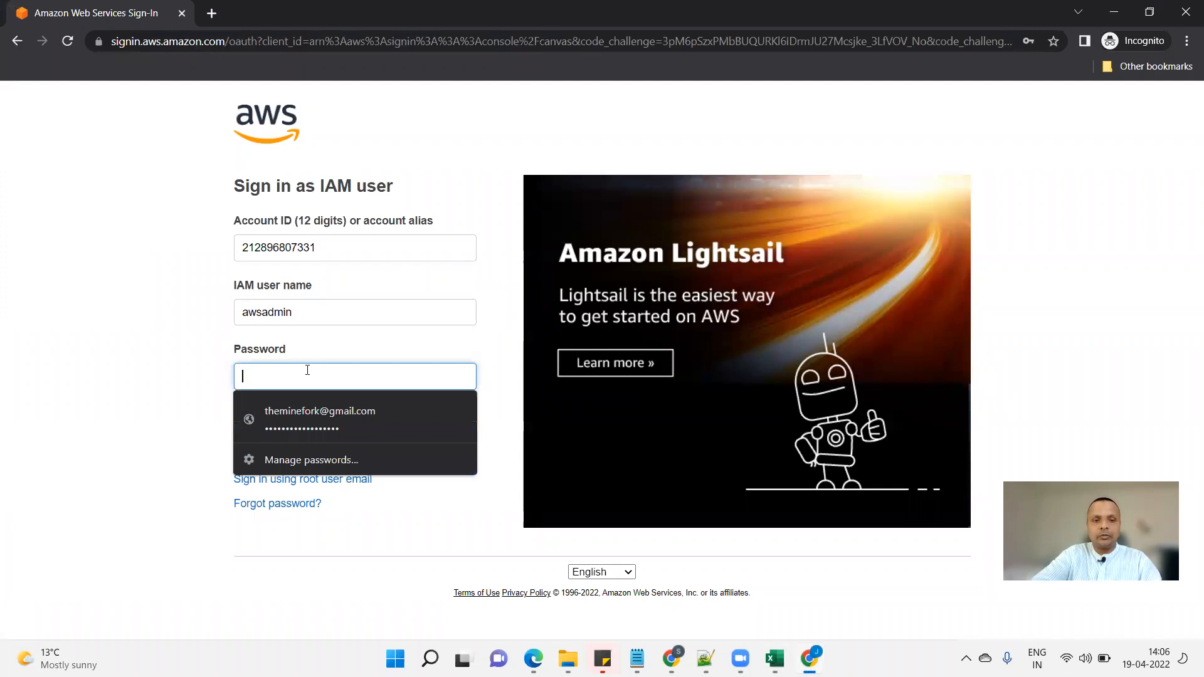
{"action": "type", "text": "••••••••"}
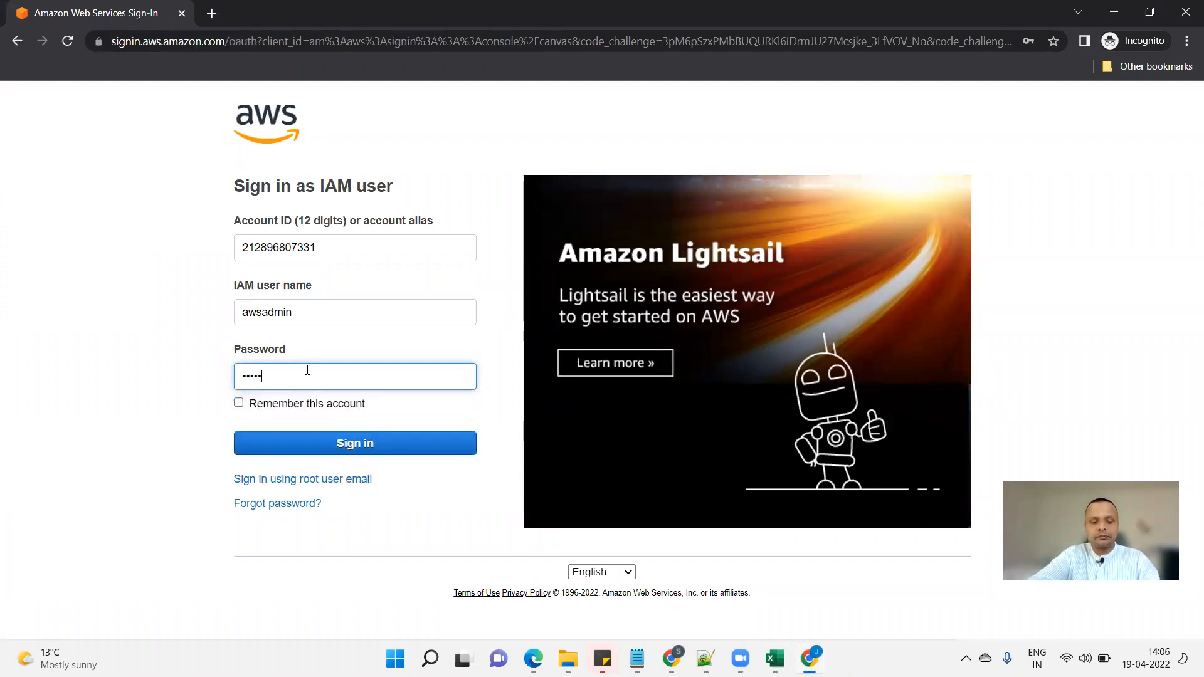
{"action": "type", "text": "•"}
{"action": "left_click", "coordinate": [378, 447]}
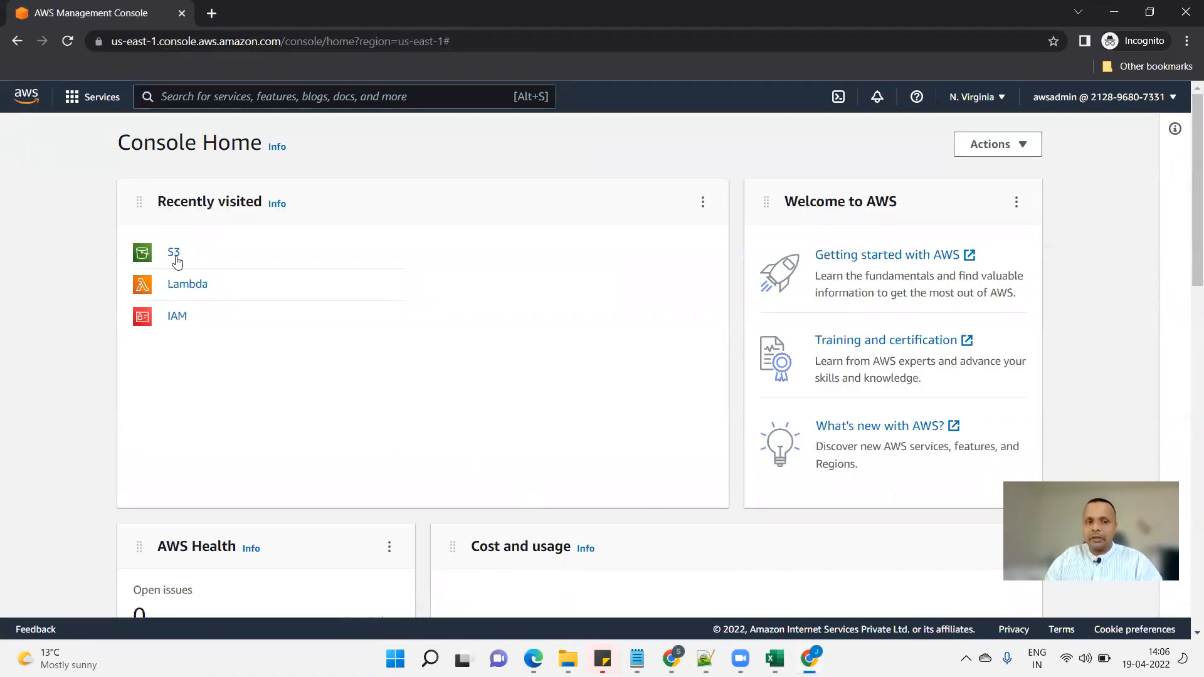
Search for s3 and open the S3 service.
{"action": "left_click", "coordinate": [251, 89]}
{"action": "type", "text": "s3"}
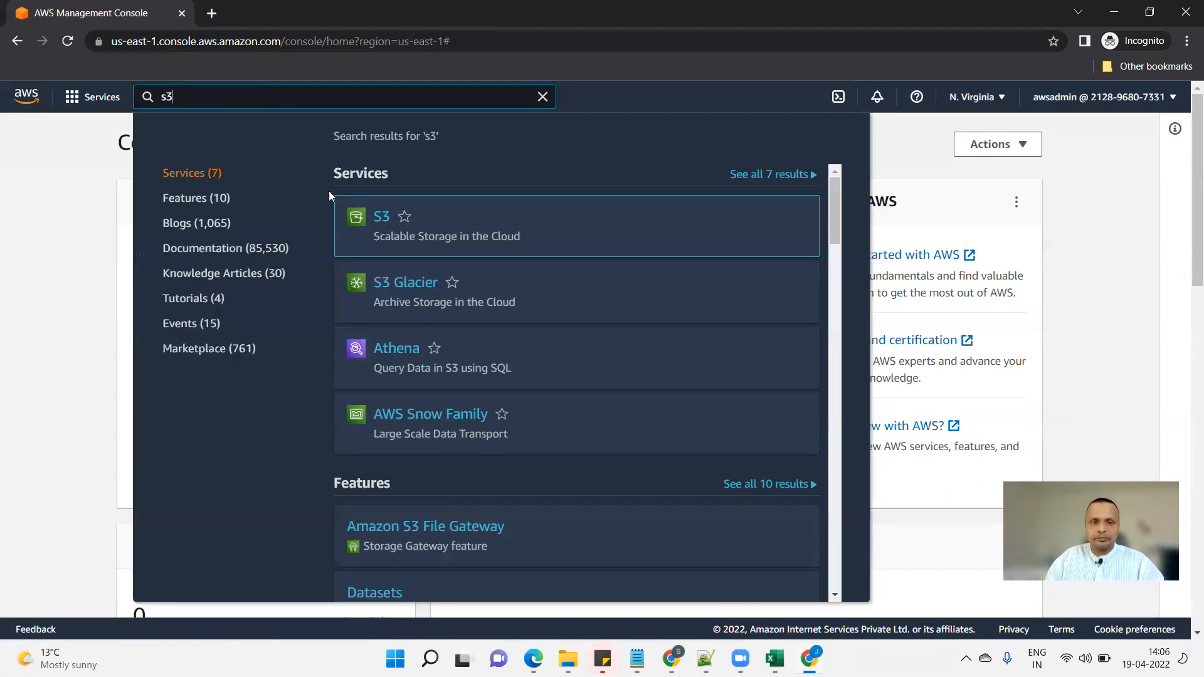
{"action": "left_click", "coordinate": [378, 217]}
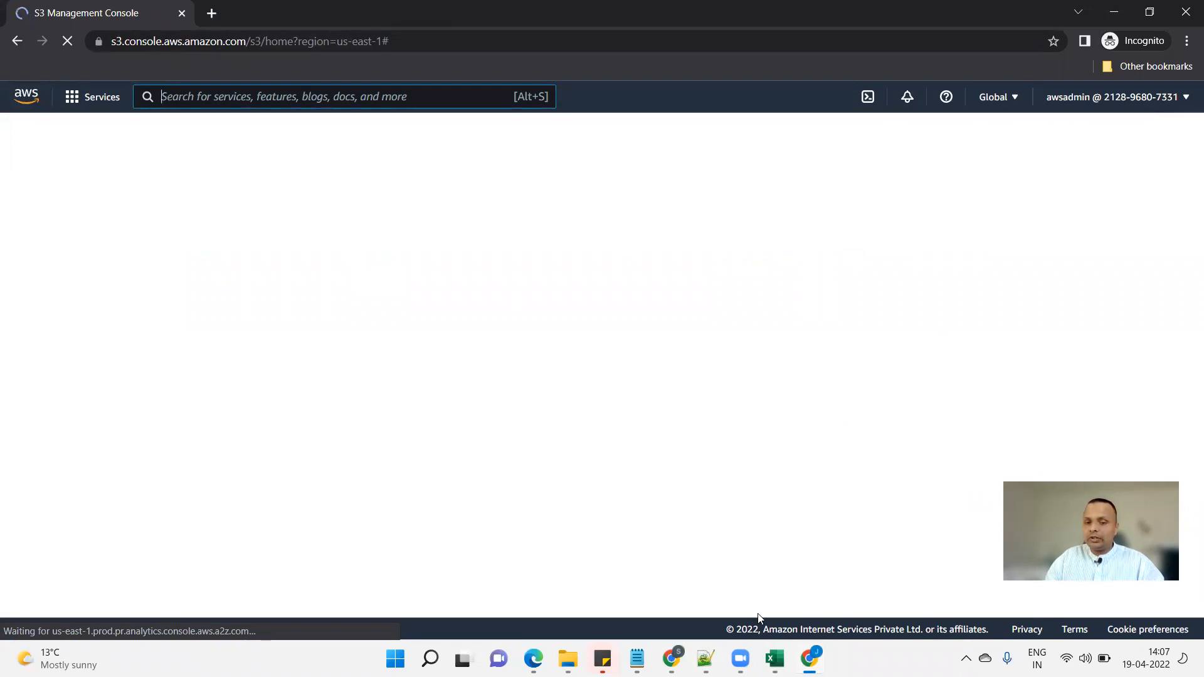
{"action": "left_click", "coordinate": [637, 659]}
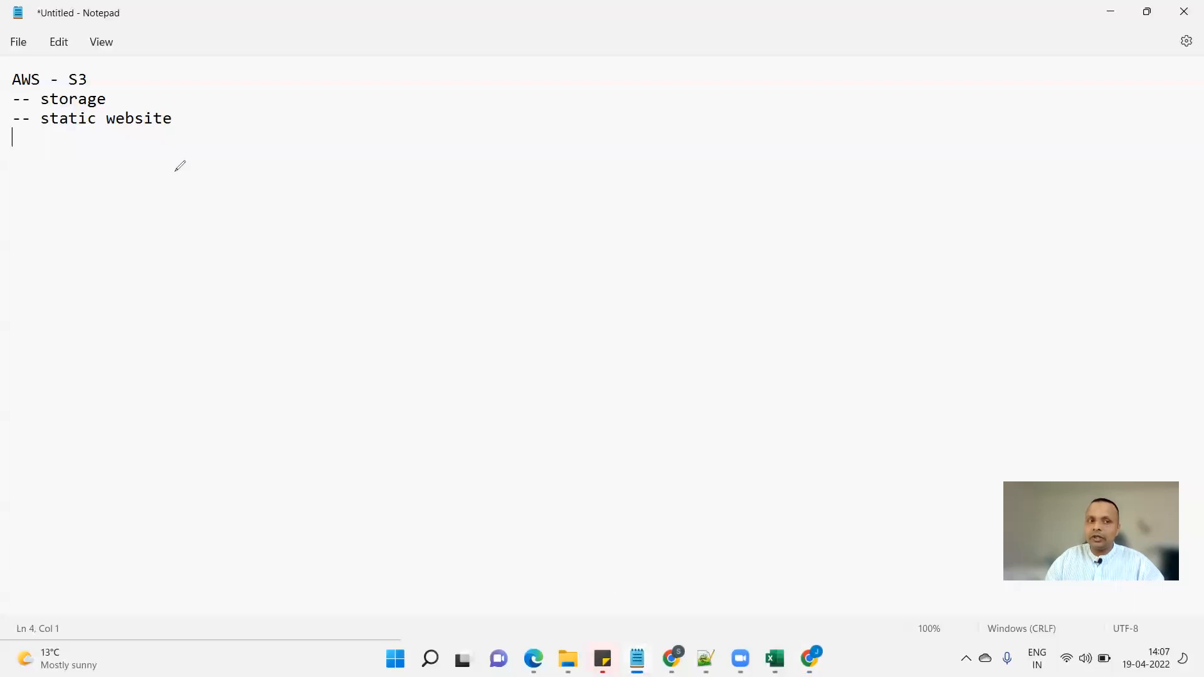
Tick the AWS - S3 heading, write 'security' beside static website, then clear the marks.
{"action": "left_click_drag", "start_coordinate": [112, 76], "coordinate": [156, 50]}
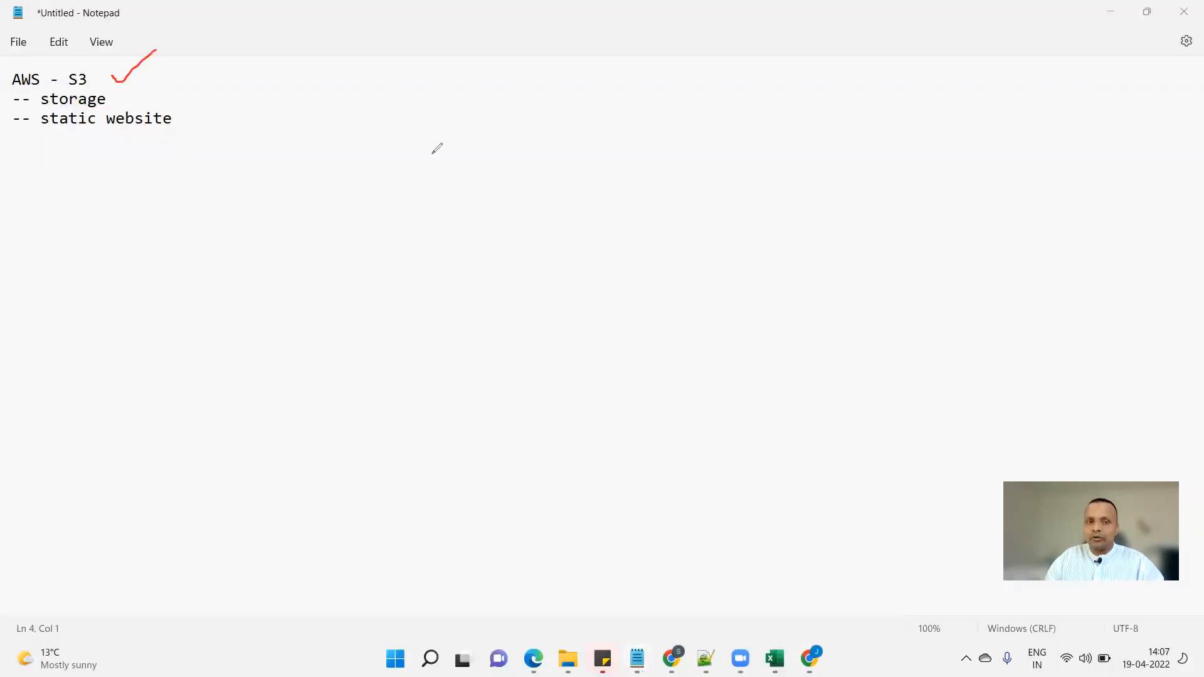
{"action": "left_click", "coordinate": [199, 130]}
{"action": "type", "text": "security"}
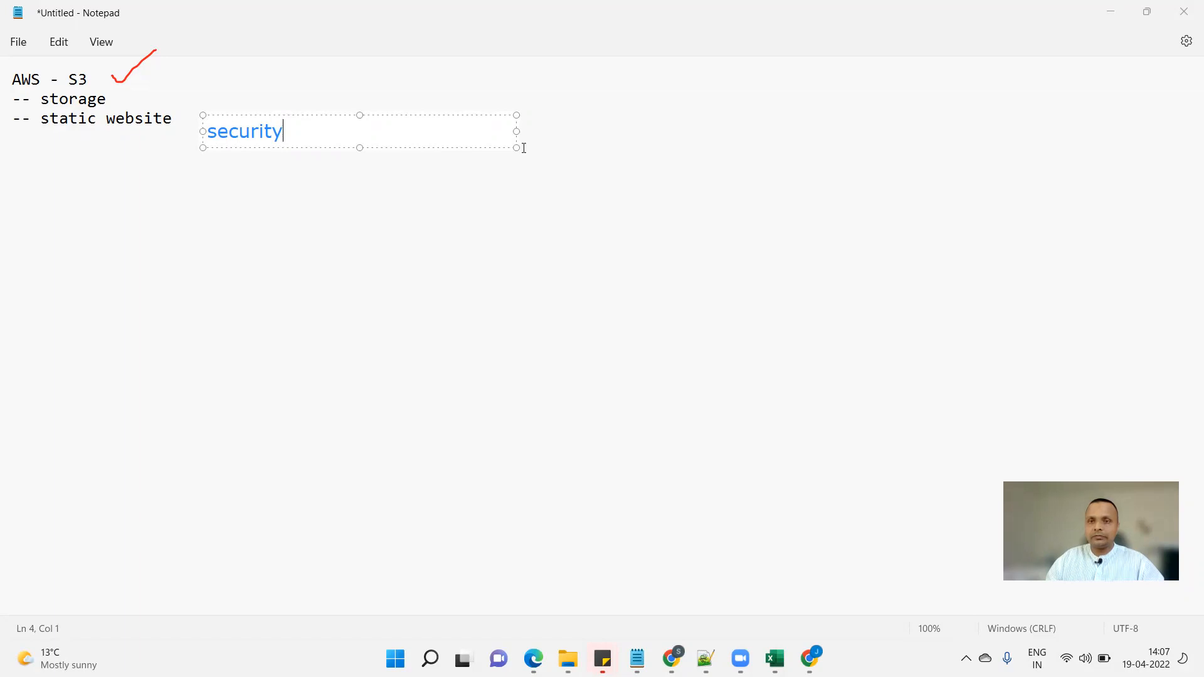
{"action": "key", "text": "Escape"}
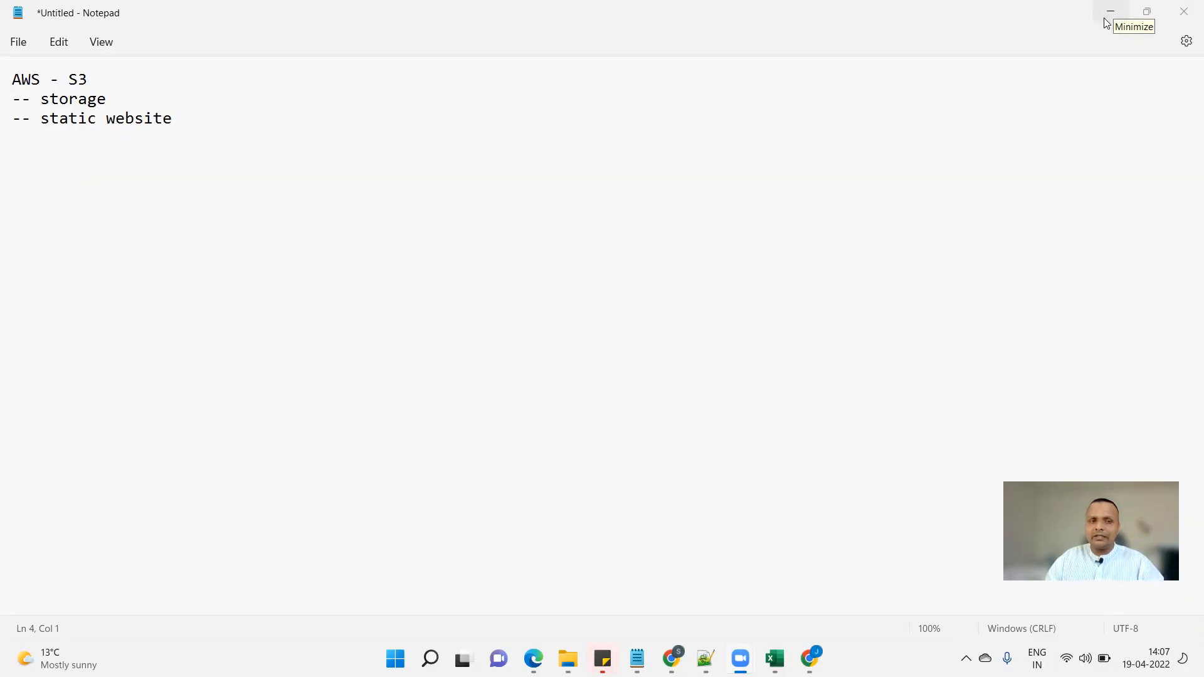
{"action": "key", "text": "alt+Tab"}
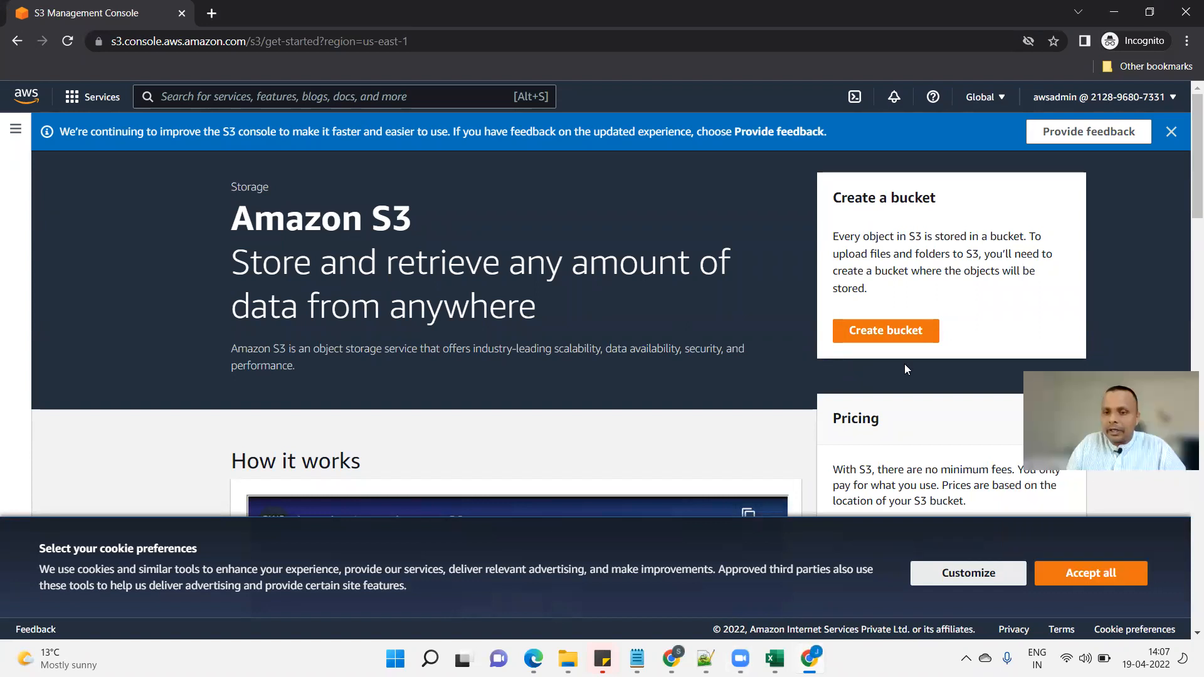
Dismiss the cookie notice and open the Create bucket form at the bucket name field.
{"action": "left_click", "coordinate": [1092, 573]}
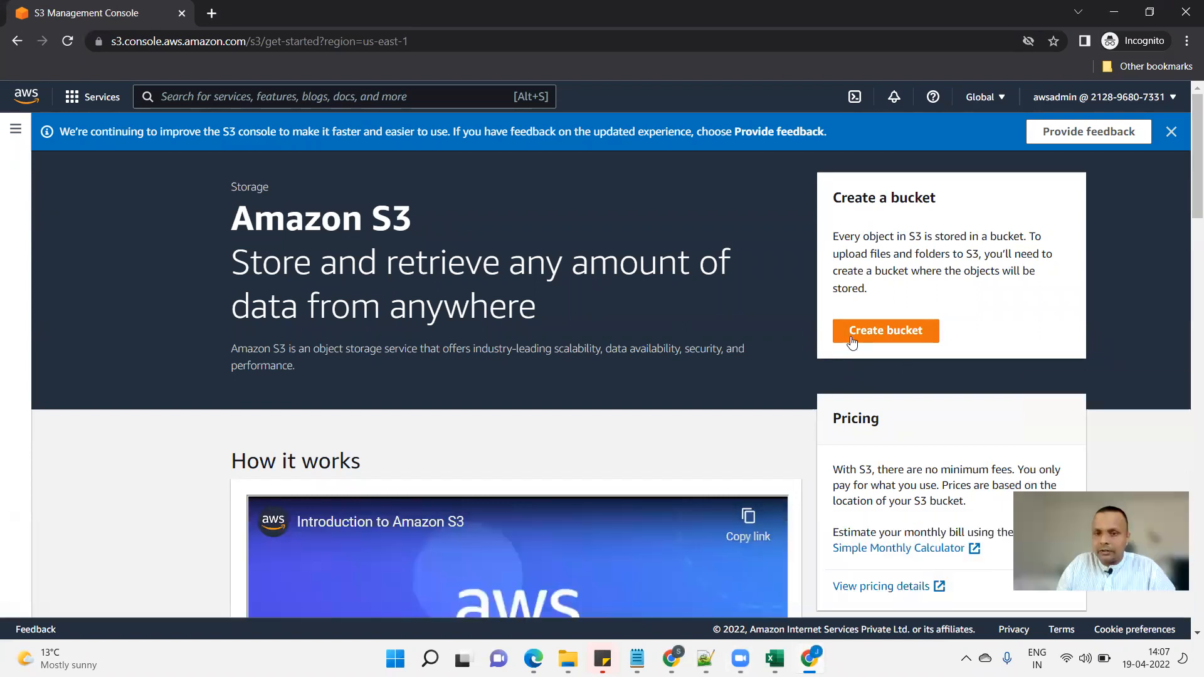
{"action": "left_click", "coordinate": [883, 331]}
{"action": "left_click", "coordinate": [185, 353]}
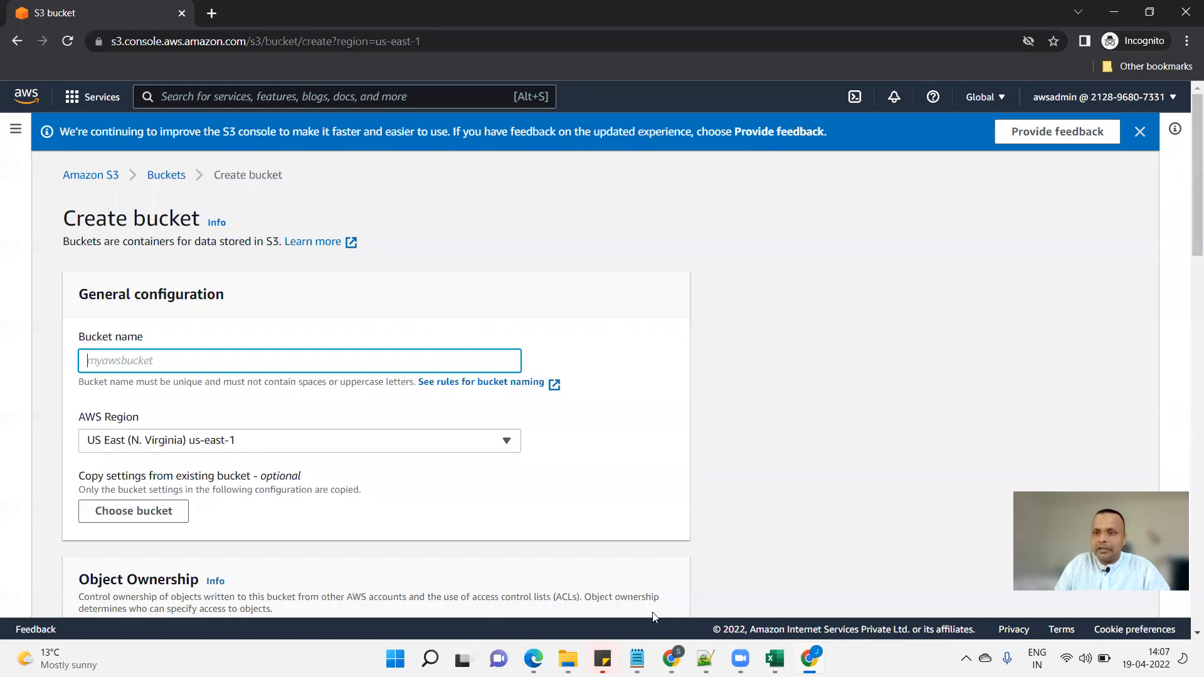
Annotate the us-east-1 region, bucket name field and naming rules (unique, no uppercase), then clear them.
{"action": "left_click_drag", "start_coordinate": [998, 74], "coordinate": [992, 76]}
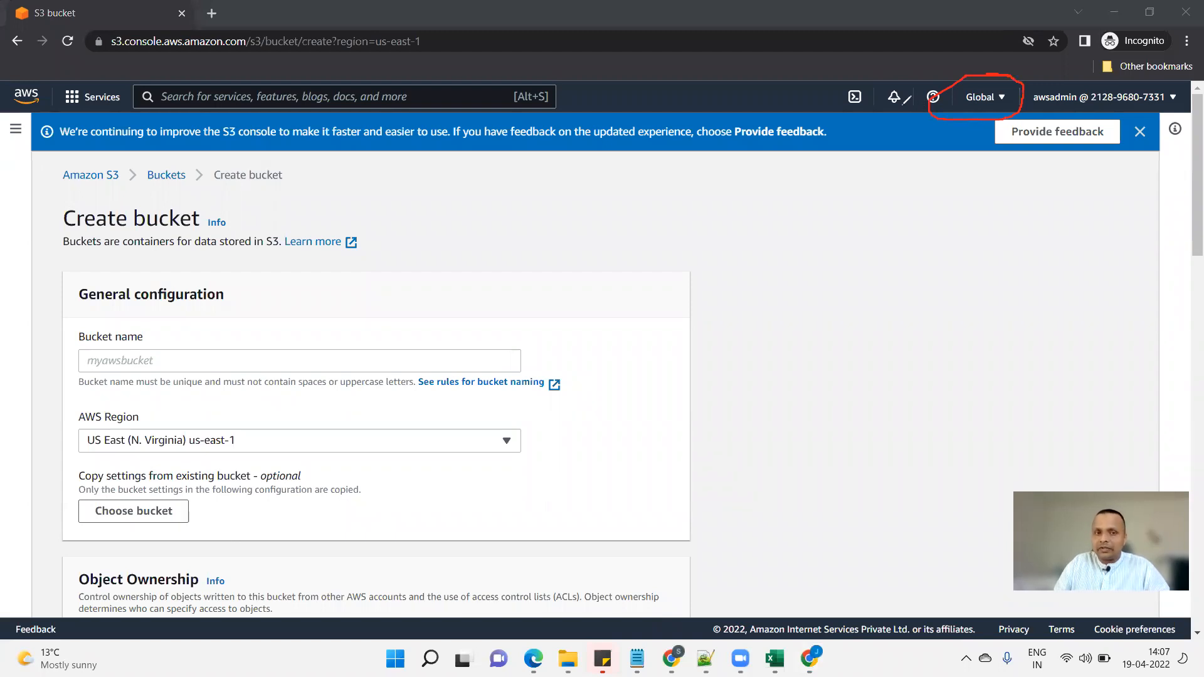
{"action": "mouse_move", "coordinate": [29, 69]}
{"action": "left_mouse_down"}
{"action": "mouse_move", "coordinate": [47, 96]}
{"action": "mouse_move", "coordinate": [216, 54]}
{"action": "left_mouse_up"}
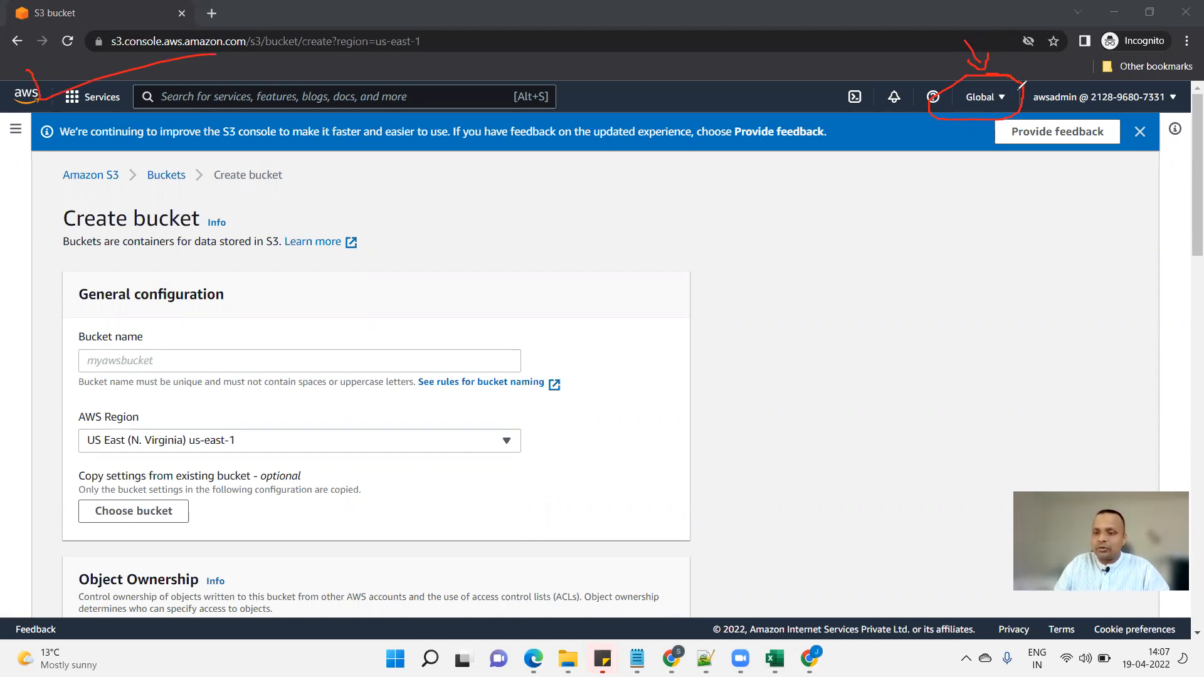
{"action": "mouse_move", "coordinate": [597, 319]}
{"action": "left_mouse_down"}
{"action": "mouse_move", "coordinate": [443, 393]}
{"action": "mouse_move", "coordinate": [31, 394]}
{"action": "mouse_move", "coordinate": [181, 319]}
{"action": "mouse_move", "coordinate": [403, 336]}
{"action": "left_mouse_up"}
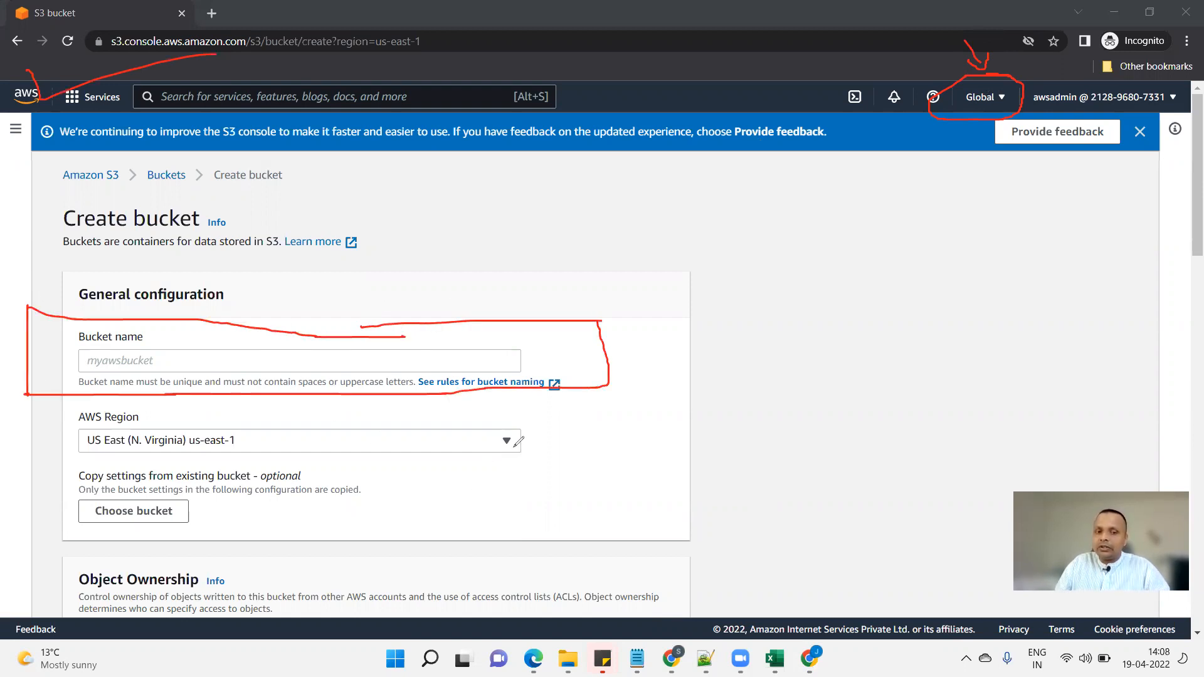
{"action": "left_click_drag", "start_coordinate": [464, 447], "coordinate": [491, 460]}
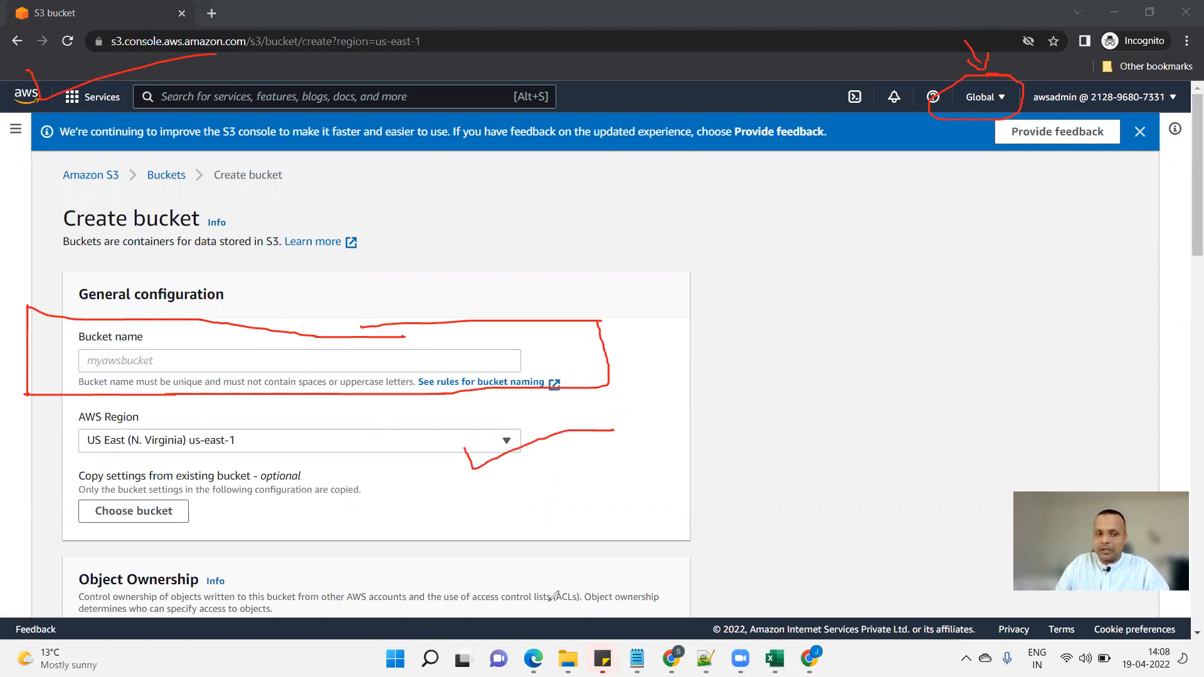
{"action": "left_click_drag", "start_coordinate": [207, 470], "coordinate": [271, 434]}
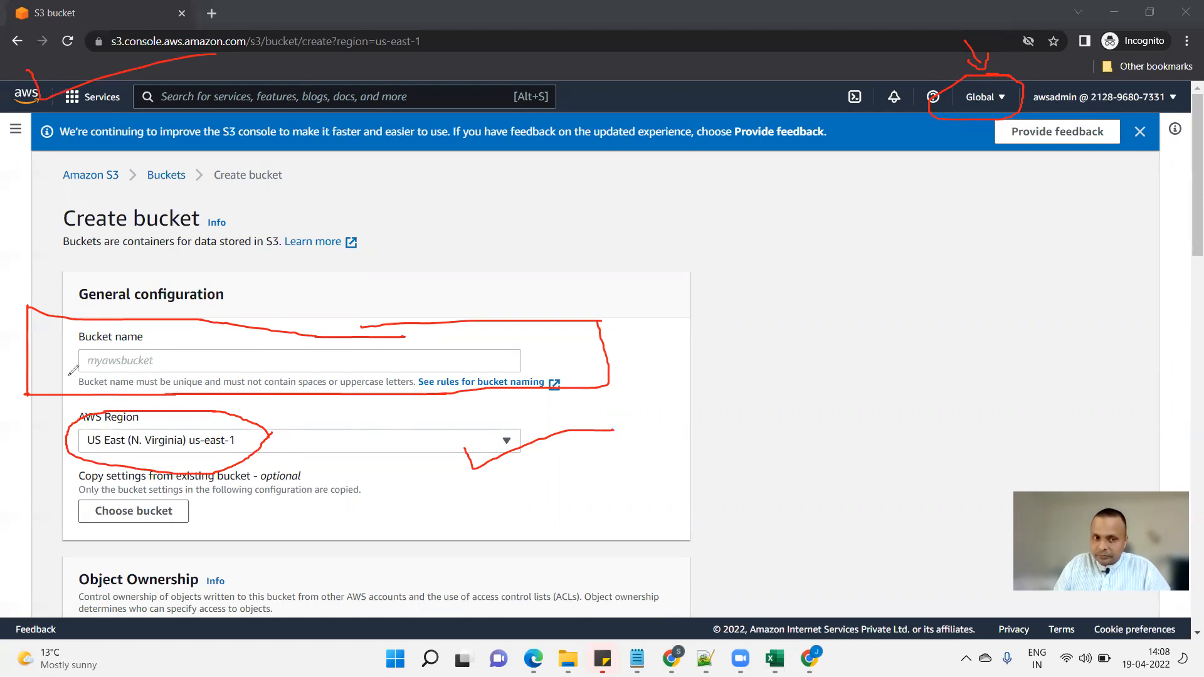
{"action": "mouse_move", "coordinate": [78, 362]}
{"action": "left_mouse_down"}
{"action": "mouse_move", "coordinate": [138, 360]}
{"action": "mouse_move", "coordinate": [137, 395]}
{"action": "mouse_move", "coordinate": [58, 389]}
{"action": "mouse_move", "coordinate": [57, 375]}
{"action": "left_mouse_up"}
{"action": "mouse_move", "coordinate": [182, 369]}
{"action": "left_mouse_down"}
{"action": "mouse_move", "coordinate": [204, 388]}
{"action": "mouse_move", "coordinate": [166, 371]}
{"action": "mouse_move", "coordinate": [187, 370]}
{"action": "left_mouse_up"}
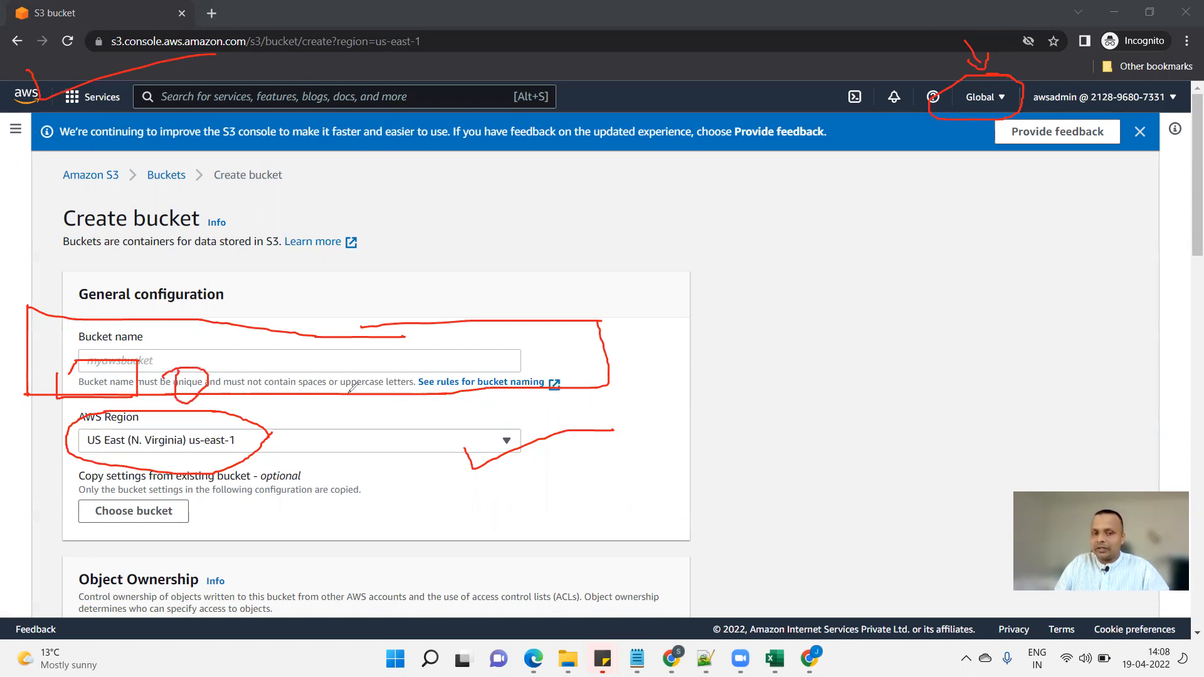
{"action": "mouse_move", "coordinate": [344, 388]}
{"action": "left_mouse_down"}
{"action": "mouse_move", "coordinate": [426, 370]}
{"action": "mouse_move", "coordinate": [351, 369]}
{"action": "mouse_move", "coordinate": [340, 390]}
{"action": "mouse_move", "coordinate": [339, 373]}
{"action": "left_mouse_up"}
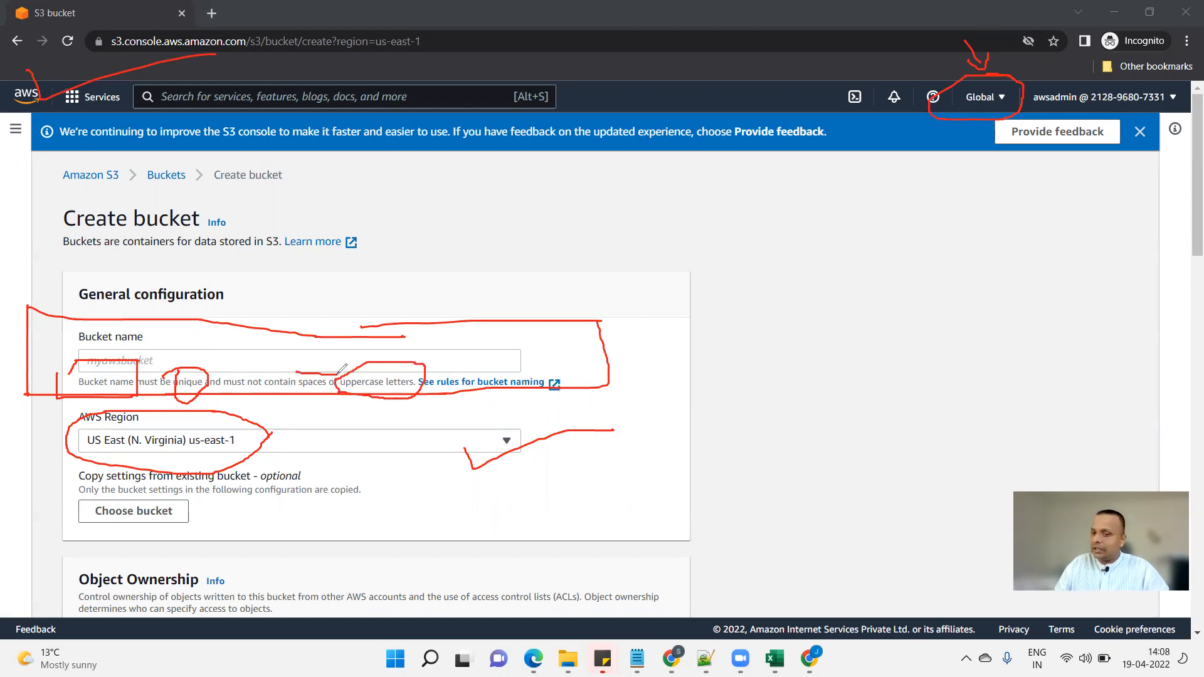
{"action": "left_click_drag", "start_coordinate": [197, 365], "coordinate": [221, 349]}
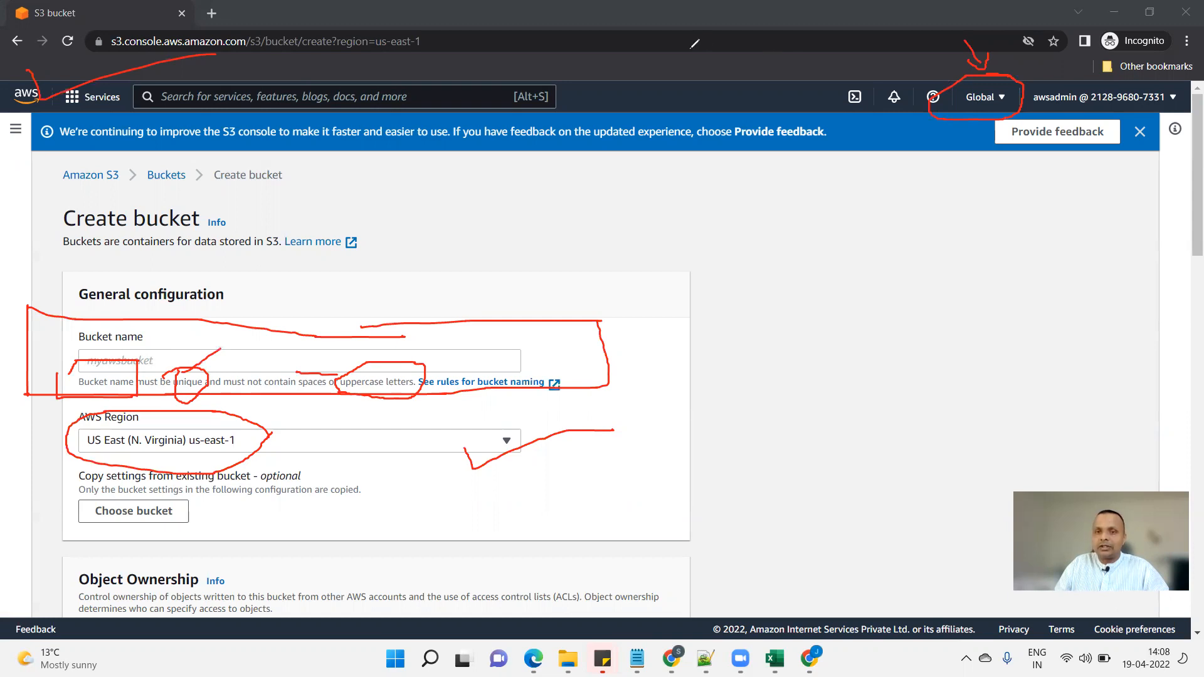
{"action": "key", "text": "Escape"}
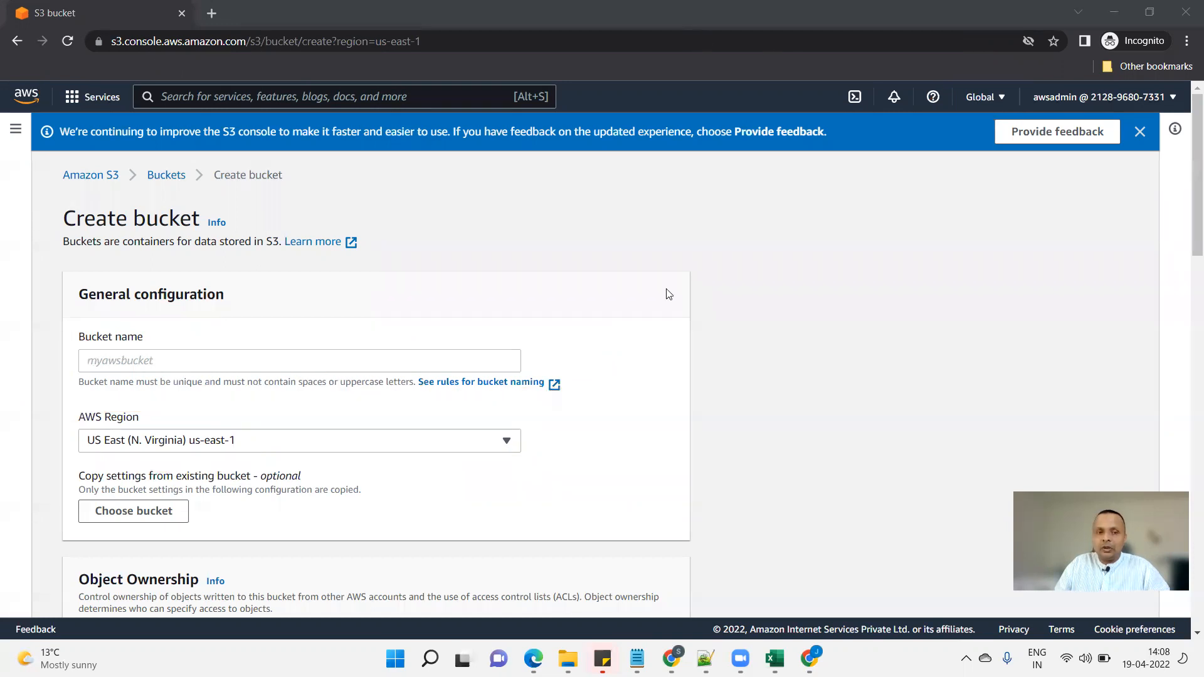
Try creating a bucket named 'test' and highlight the bucket-already-exists error.
{"action": "left_click", "coordinate": [415, 355]}
{"action": "type", "text": "test"}
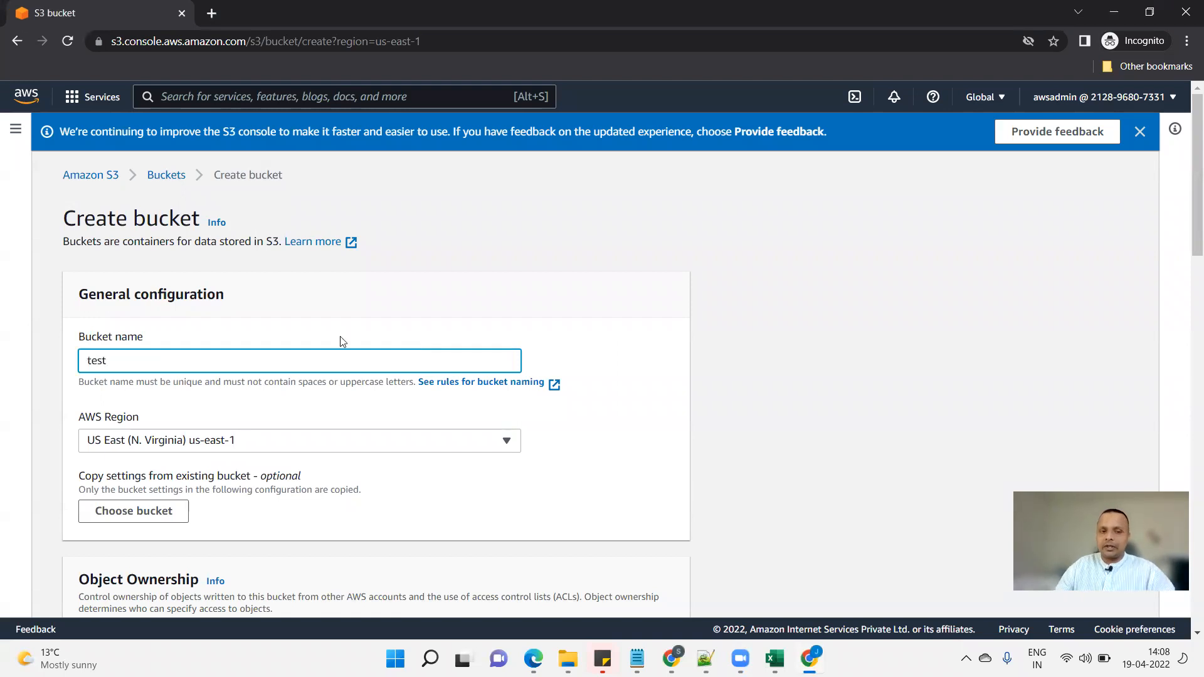
{"action": "scroll", "coordinate": [369, 388], "scroll_direction": "down", "scroll_amount": 1}
{"action": "scroll", "coordinate": [368, 387], "scroll_direction": "down", "scroll_amount": 20}
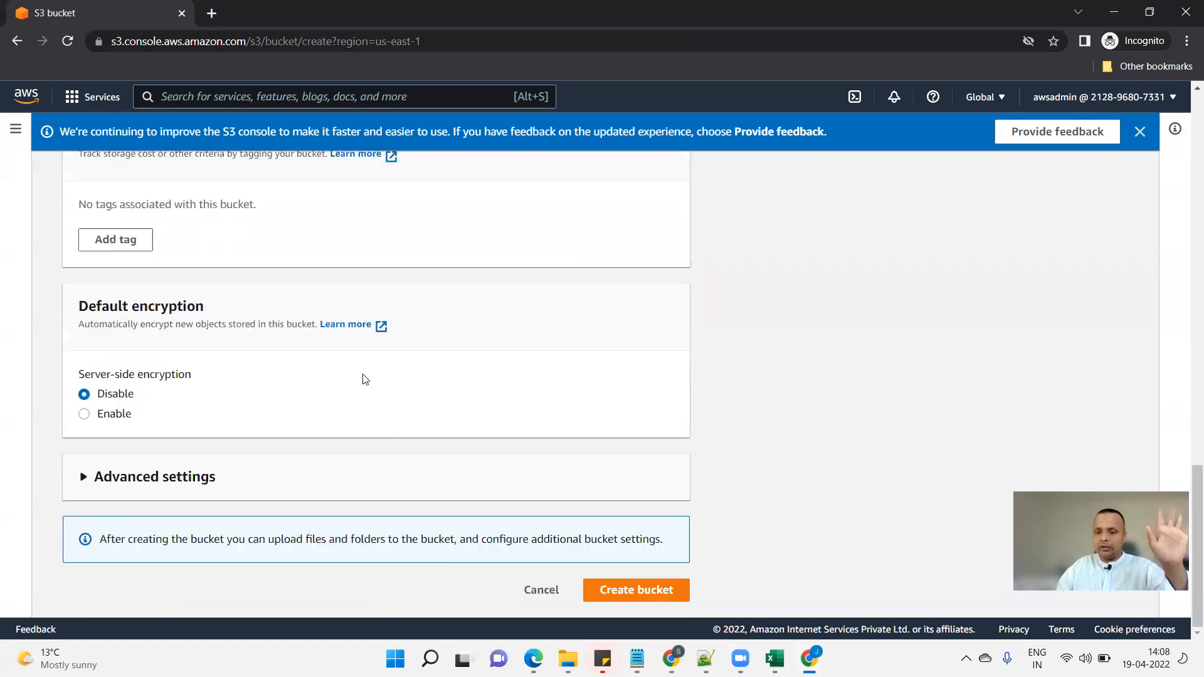
{"action": "left_click", "coordinate": [637, 592]}
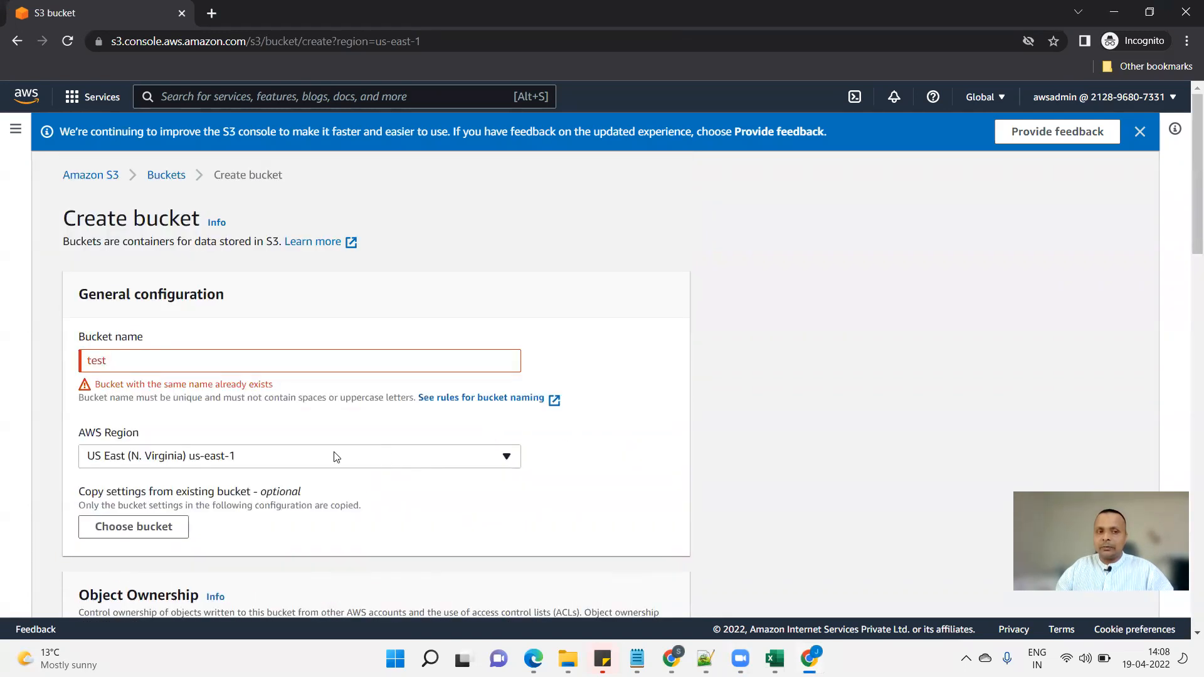
{"action": "left_click_drag", "start_coordinate": [101, 385], "coordinate": [229, 384]}
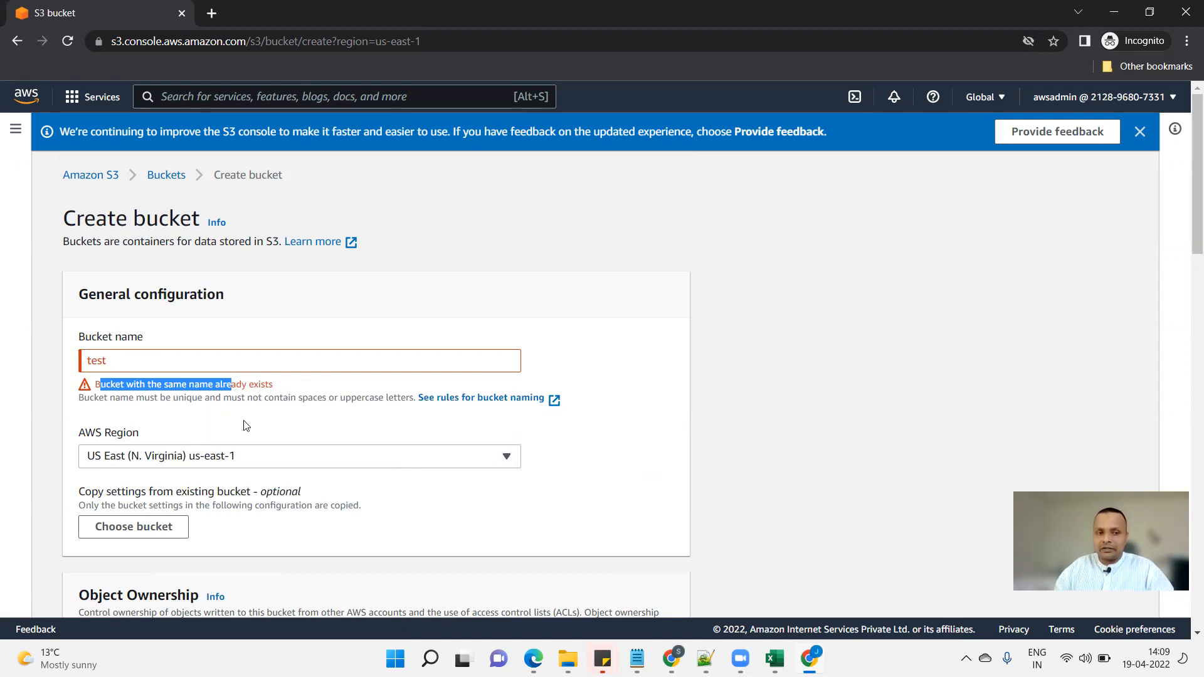
Rename the bucket to test-2022-1234 and create it with all public access blocked.
{"action": "left_click", "coordinate": [165, 360]}
{"action": "type", "text": "-2022-1234"}
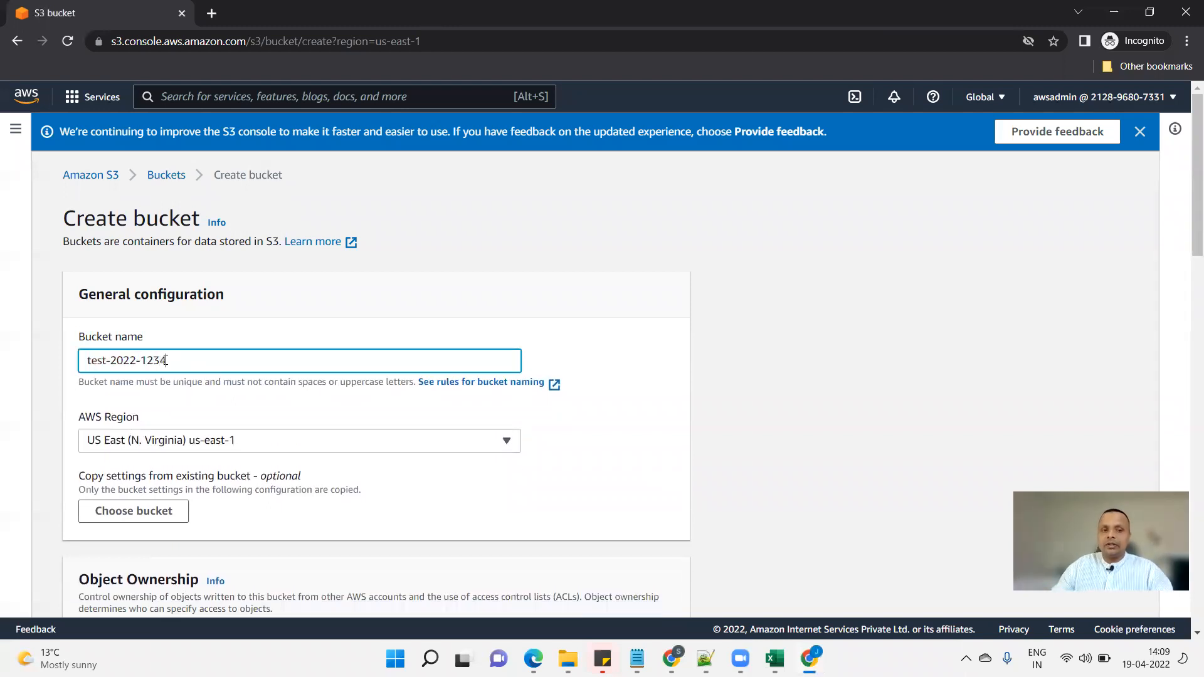
{"action": "left_click", "coordinate": [525, 429]}
{"action": "scroll", "coordinate": [541, 464], "scroll_direction": "down", "scroll_amount": 9}
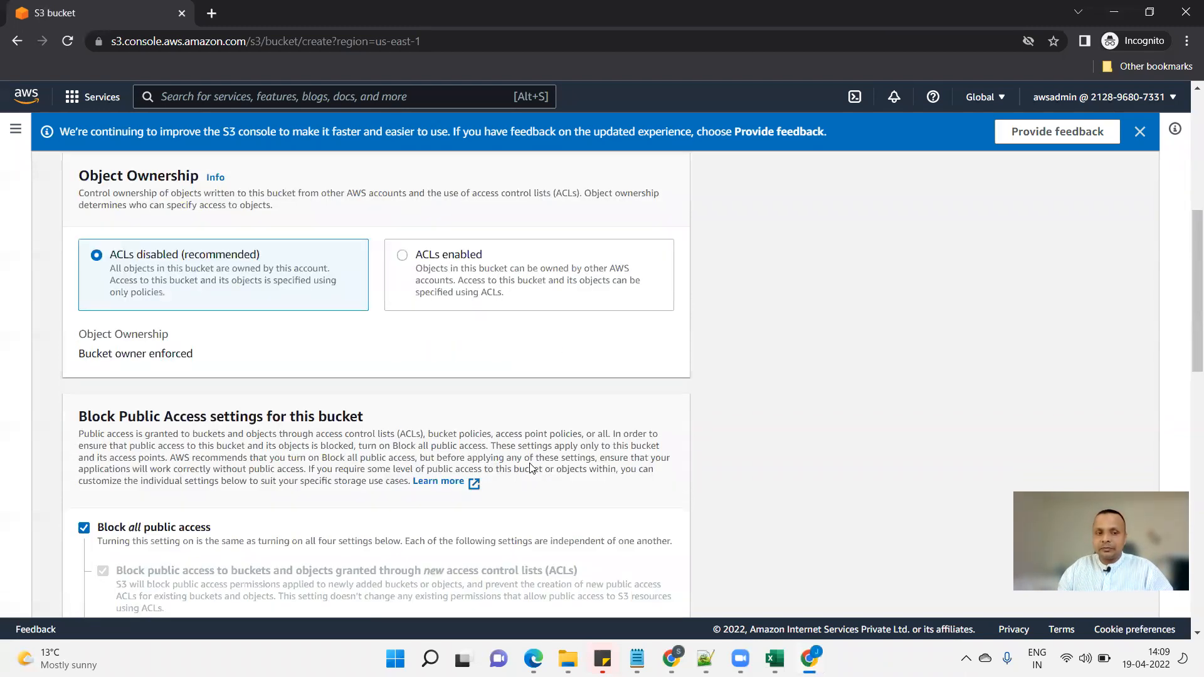
{"action": "scroll", "coordinate": [495, 483], "scroll_direction": "down", "scroll_amount": 10}
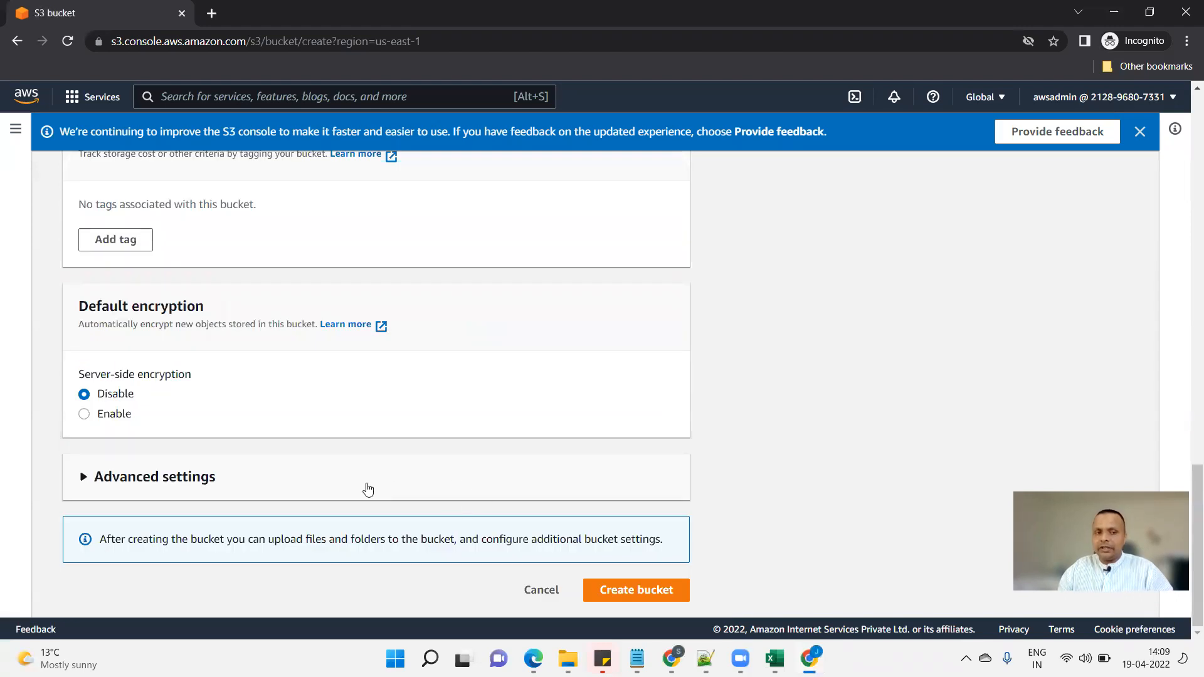
{"action": "scroll", "coordinate": [366, 487], "scroll_direction": "up", "scroll_amount": 1}
{"action": "scroll", "coordinate": [288, 465], "scroll_direction": "up", "scroll_amount": 5}
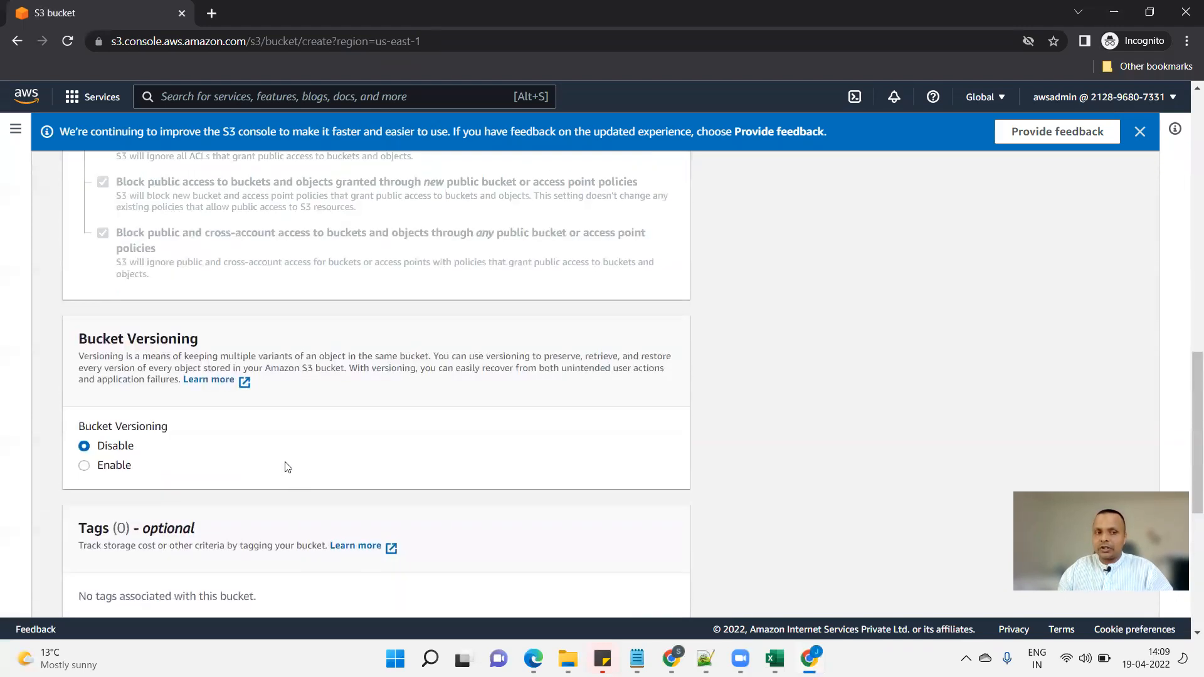
{"action": "scroll", "coordinate": [226, 458], "scroll_direction": "up", "scroll_amount": 6}
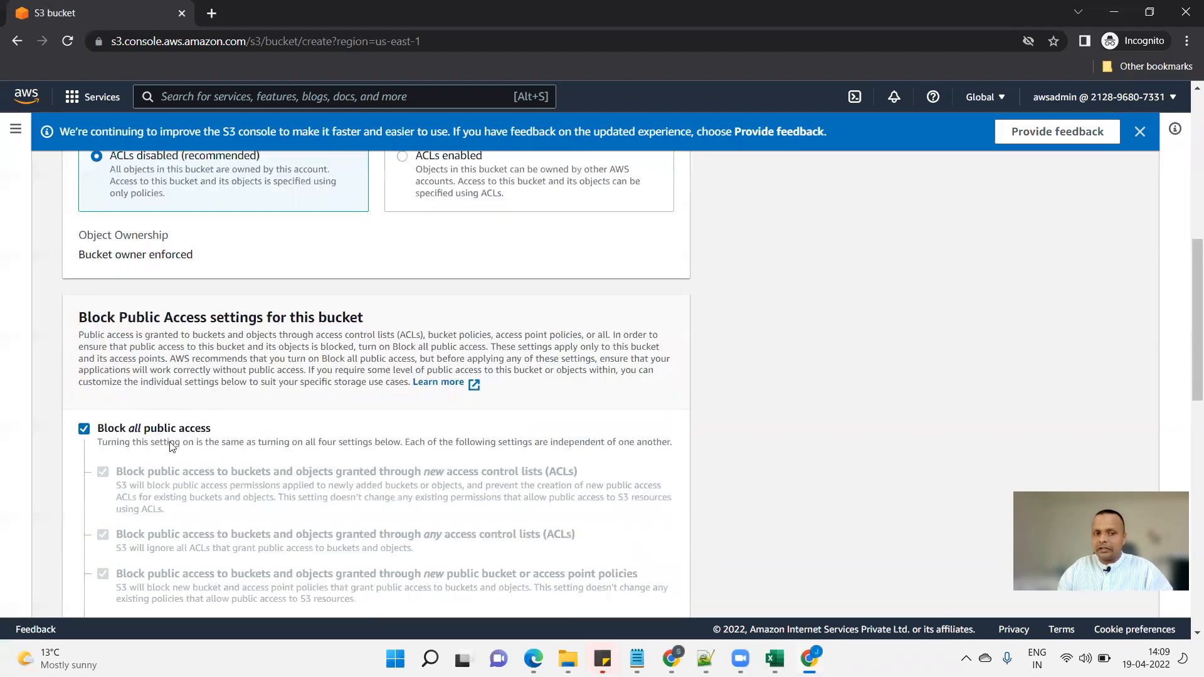
{"action": "scroll", "coordinate": [708, 474], "scroll_direction": "down", "scroll_amount": 10}
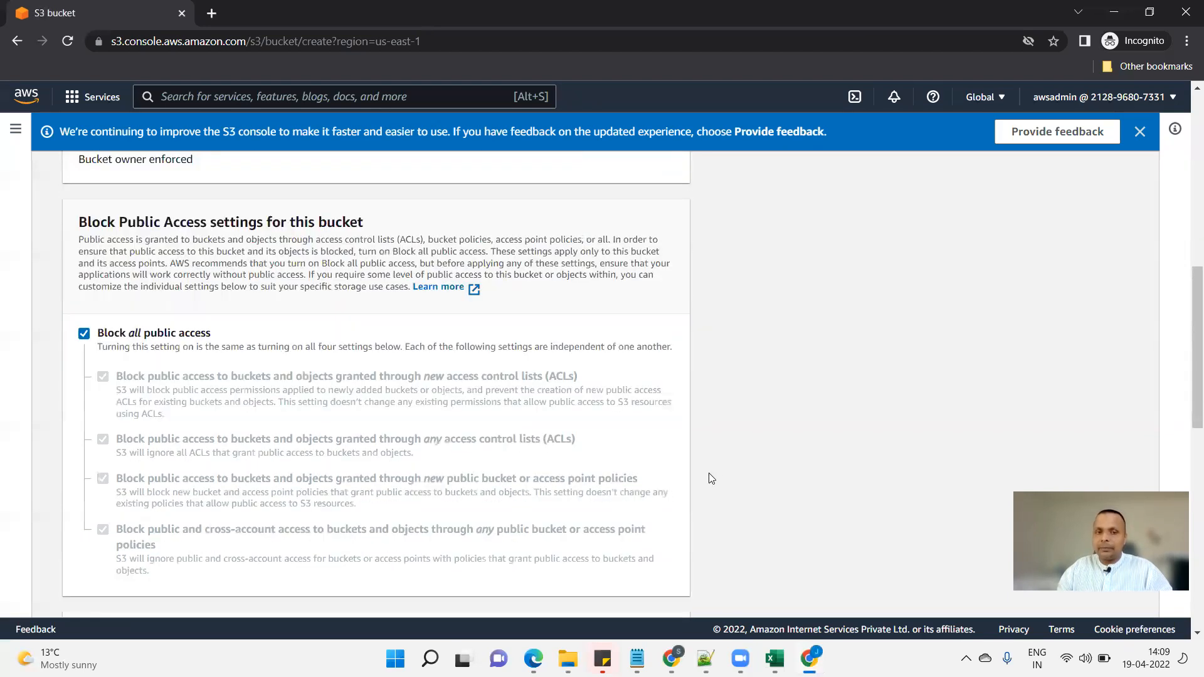
{"action": "scroll", "coordinate": [705, 474], "scroll_direction": "down", "scroll_amount": 1}
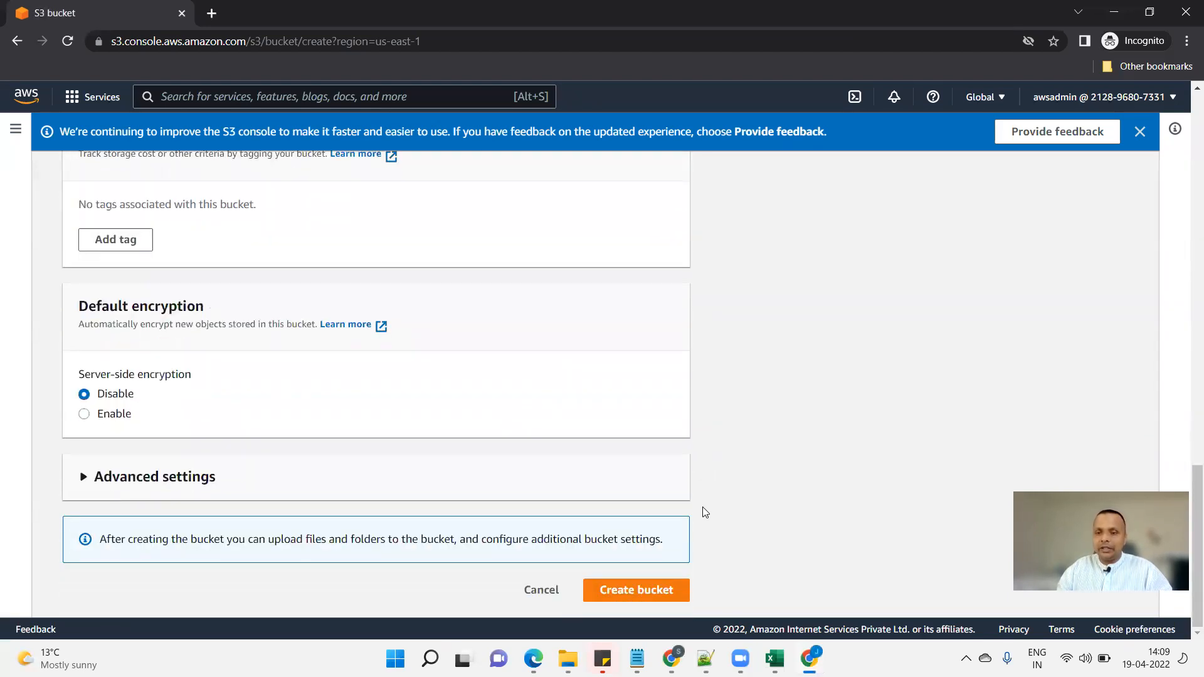
{"action": "left_click", "coordinate": [629, 591]}
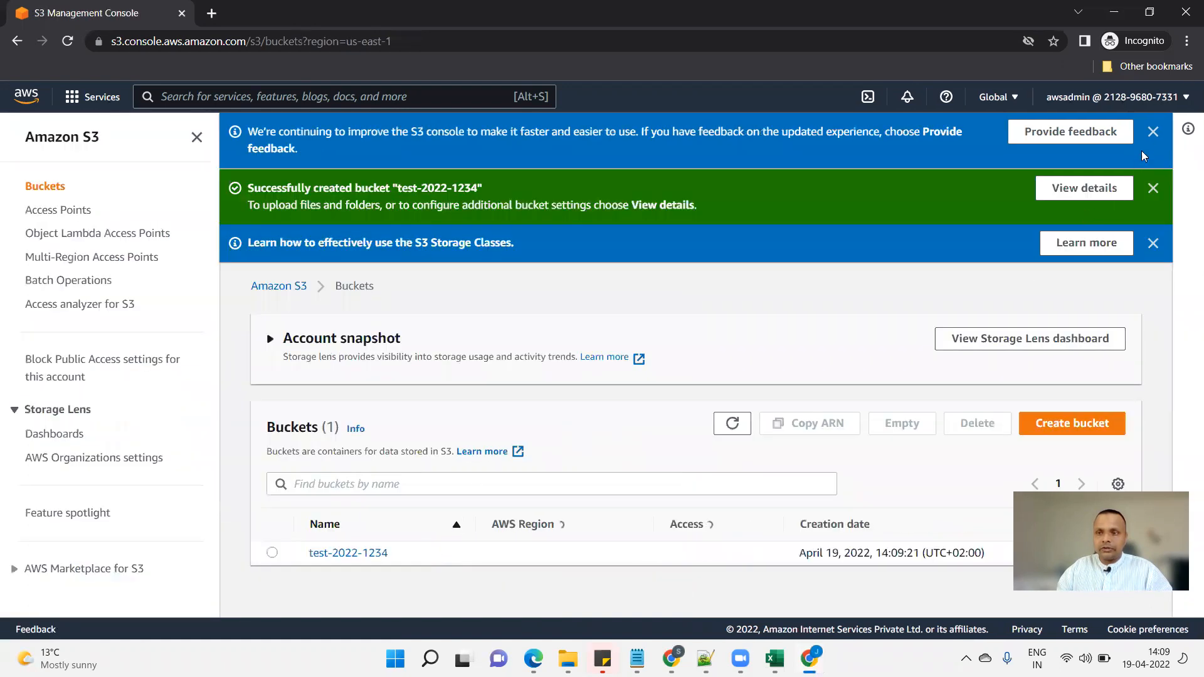
Close the three banners, highlight test-2022-1234's region, access and creation time, then open it.
{"action": "left_click", "coordinate": [1153, 133]}
{"action": "left_click", "coordinate": [1154, 132]}
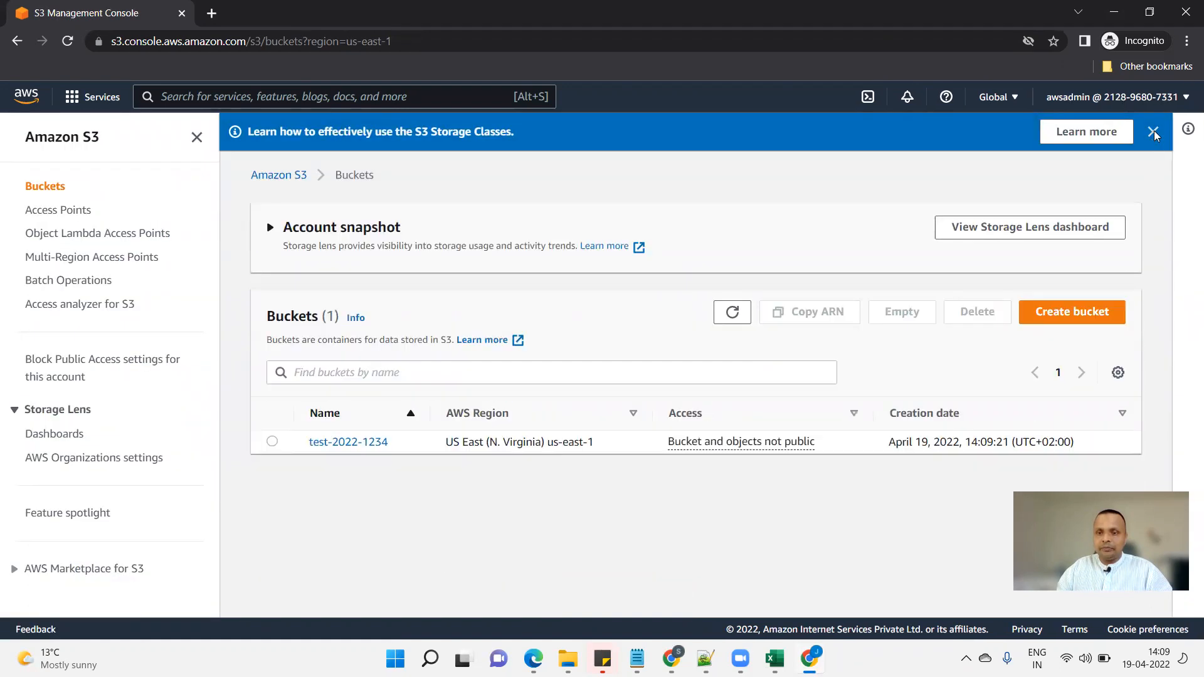
{"action": "left_click", "coordinate": [1154, 133]}
{"action": "left_click_drag", "start_coordinate": [667, 408], "coordinate": [795, 419]}
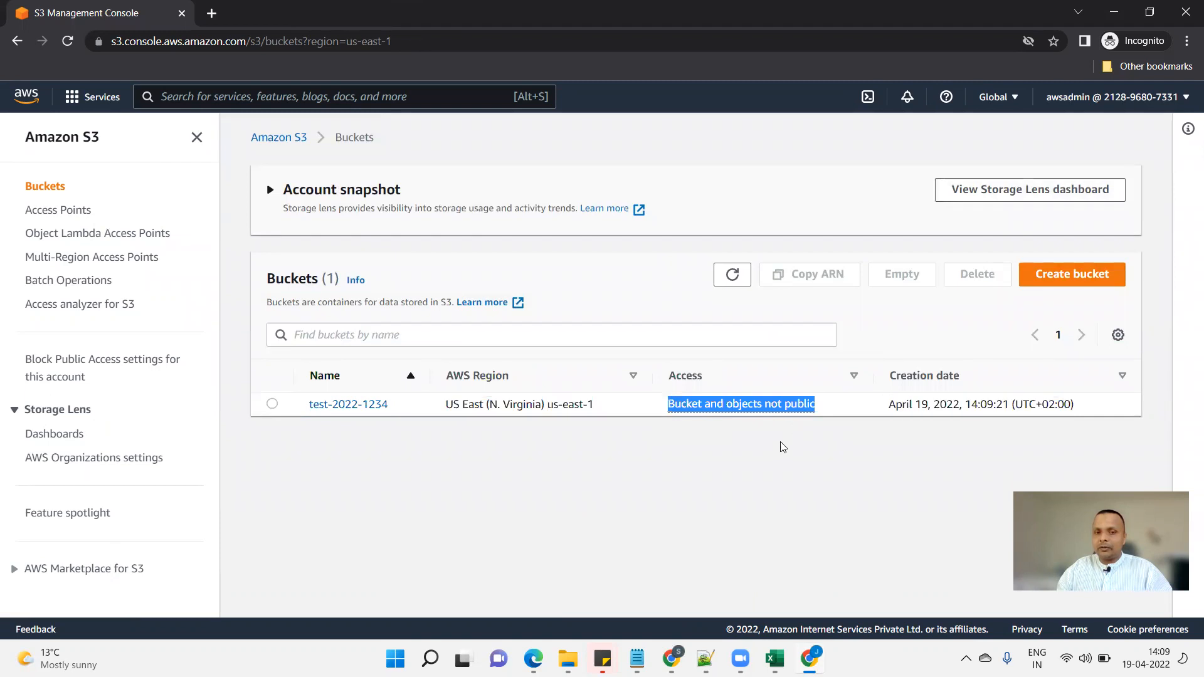
{"action": "left_click_drag", "start_coordinate": [448, 408], "coordinate": [592, 402]}
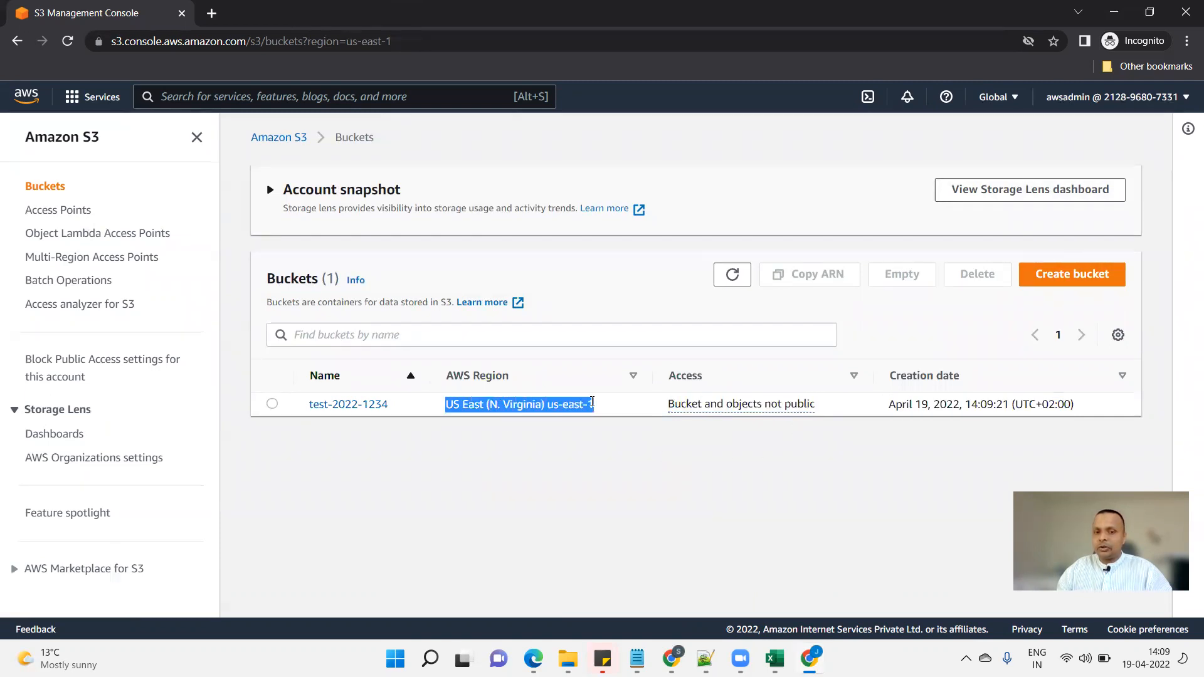
{"action": "left_click_drag", "start_coordinate": [889, 406], "coordinate": [1018, 404]}
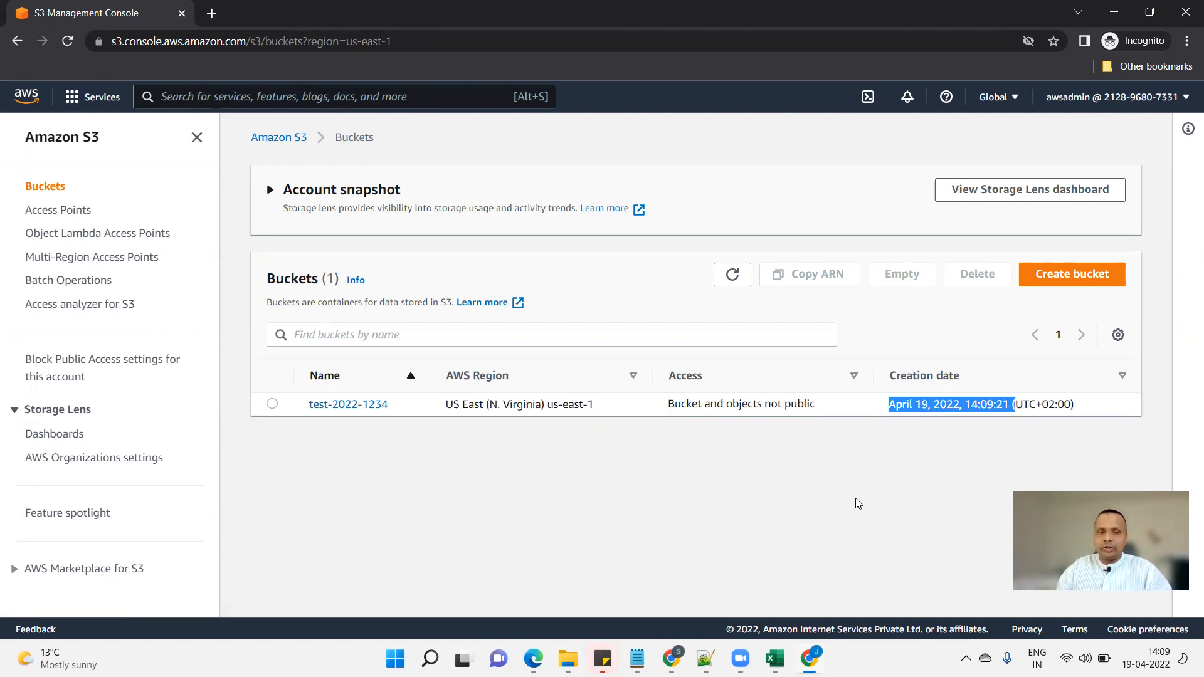
{"action": "left_click", "coordinate": [340, 406]}
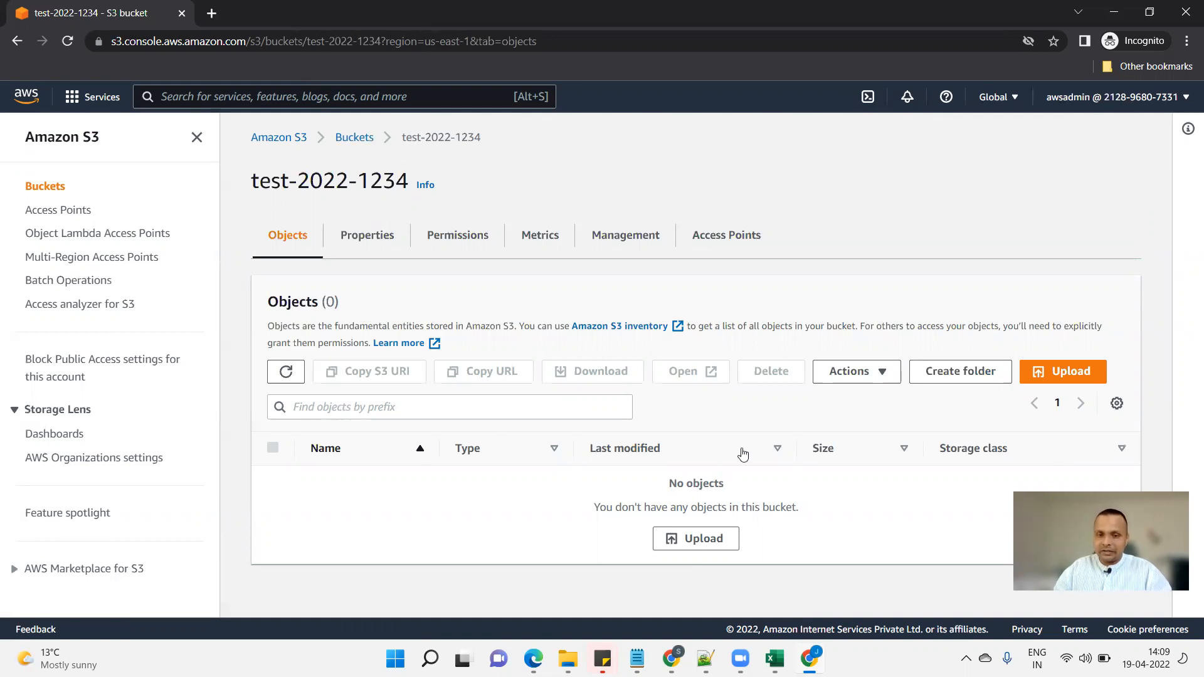
Upload youtube.png from the screen folder to the bucket and close the upload status page.
{"action": "left_click", "coordinate": [1071, 371]}
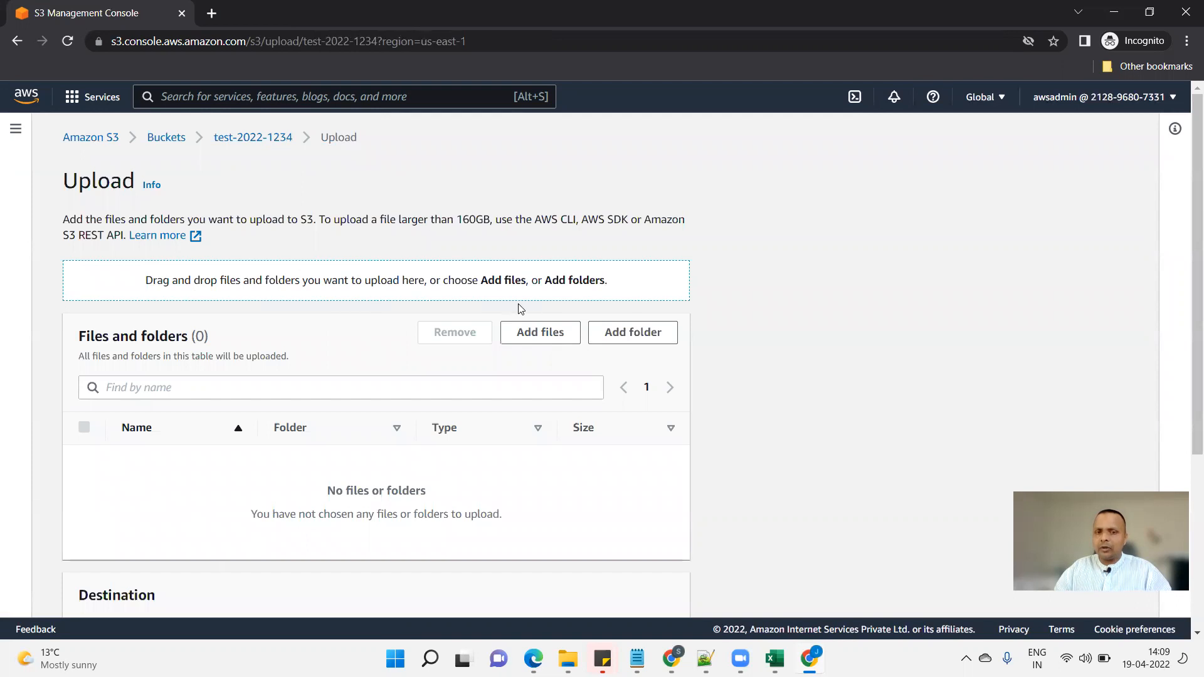
{"action": "left_click", "coordinate": [538, 333]}
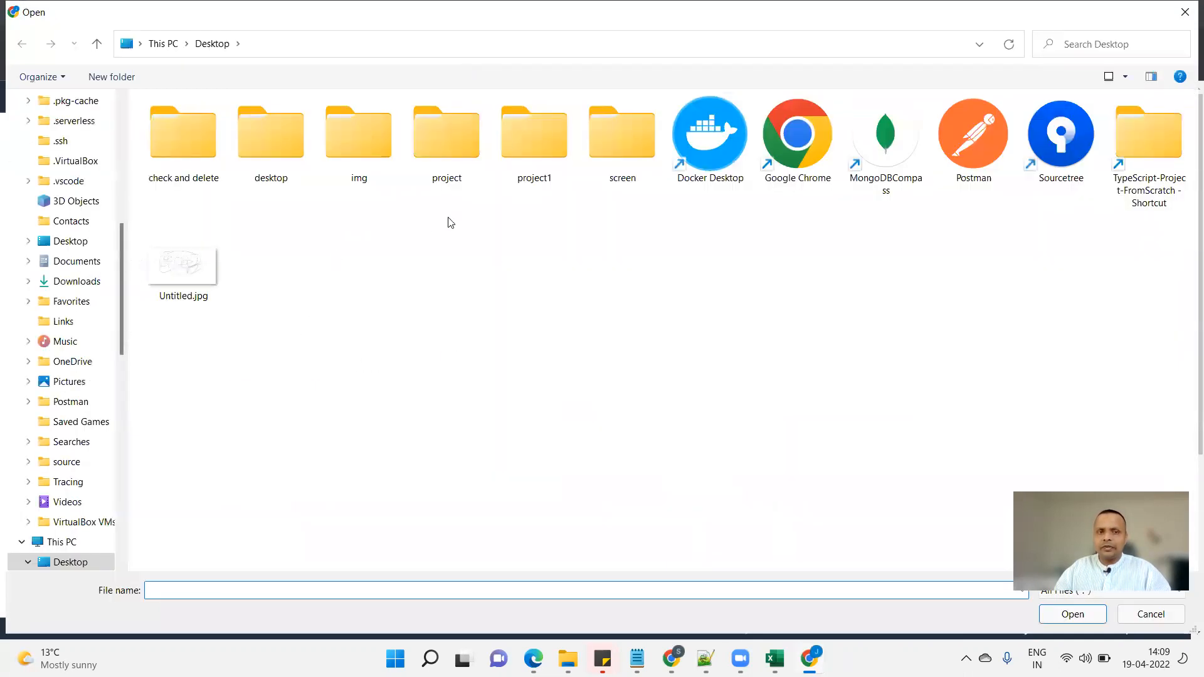
{"action": "double_click", "coordinate": [612, 152]}
{"action": "left_click", "coordinate": [284, 158]}
{"action": "double_click", "coordinate": [284, 158]}
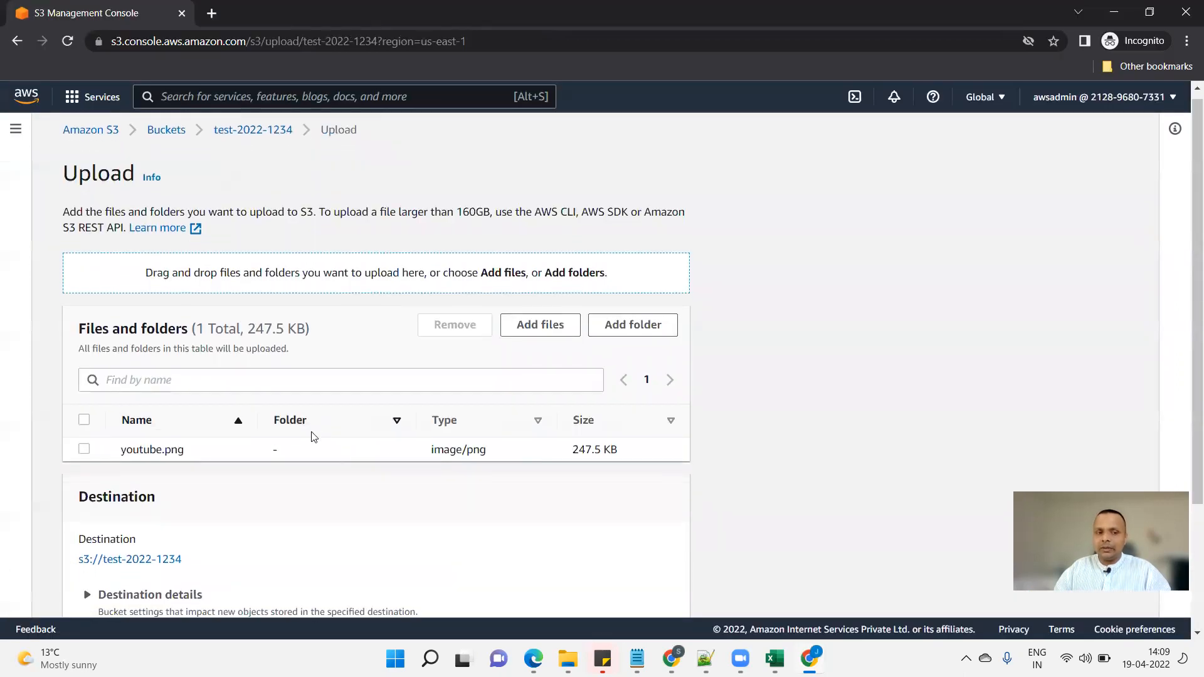
{"action": "scroll", "coordinate": [314, 437], "scroll_direction": "down", "scroll_amount": 3}
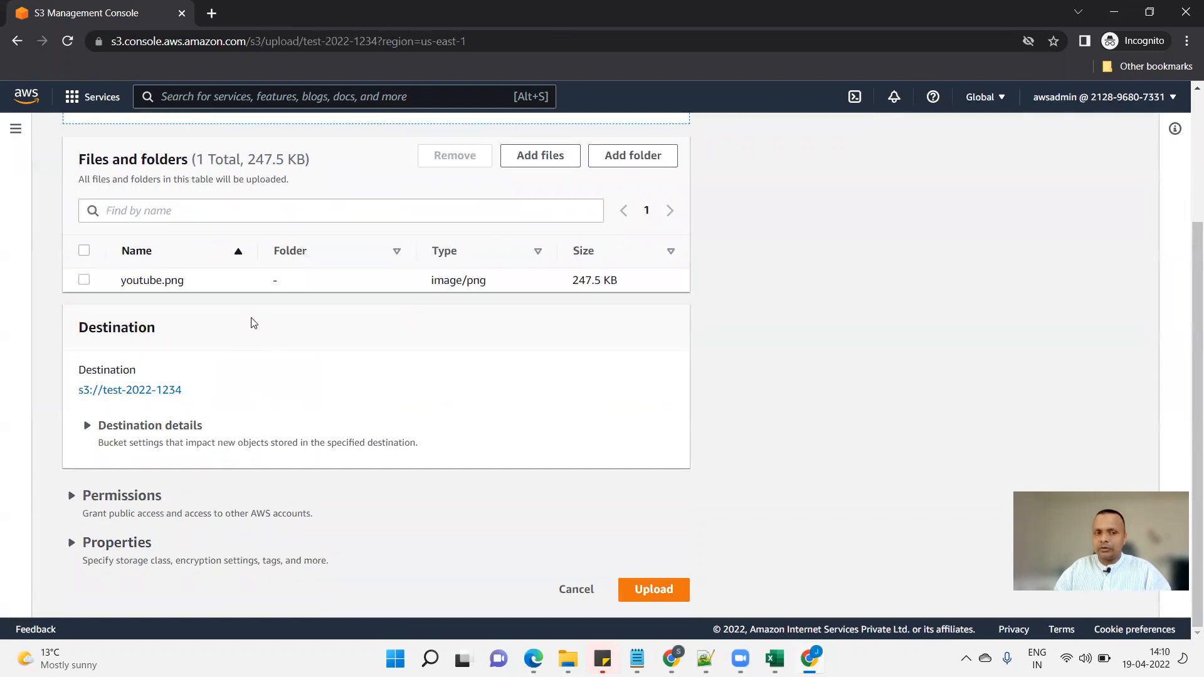
{"action": "left_click", "coordinate": [650, 590]}
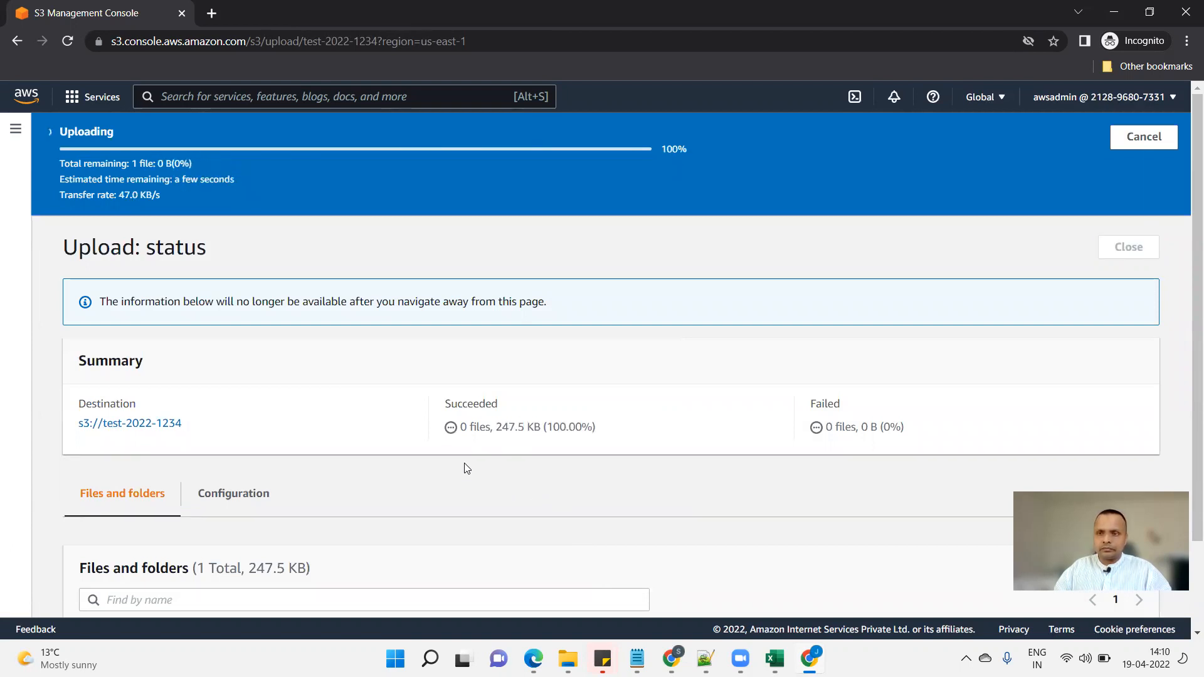
{"action": "scroll", "coordinate": [460, 470], "scroll_direction": "down", "scroll_amount": 1}
{"action": "scroll", "coordinate": [460, 467], "scroll_direction": "up", "scroll_amount": 1}
{"action": "left_click", "coordinate": [1117, 202]}
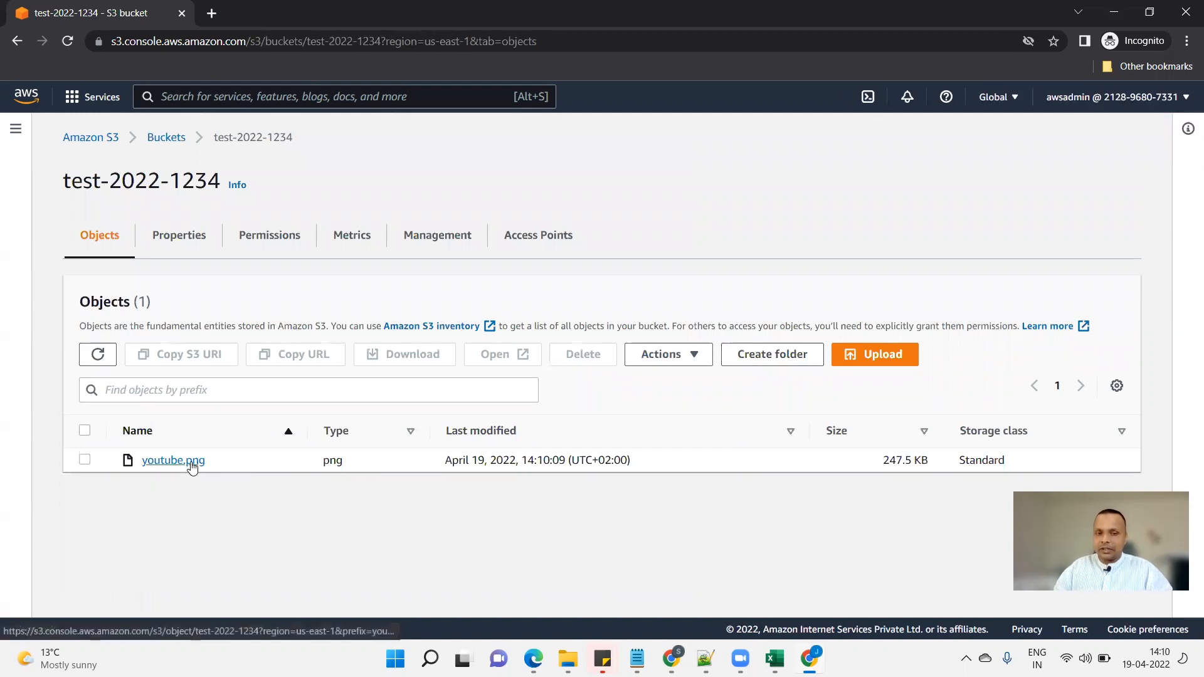
Open youtube.png's object overview and mark up its details.
{"action": "left_click", "coordinate": [172, 461]}
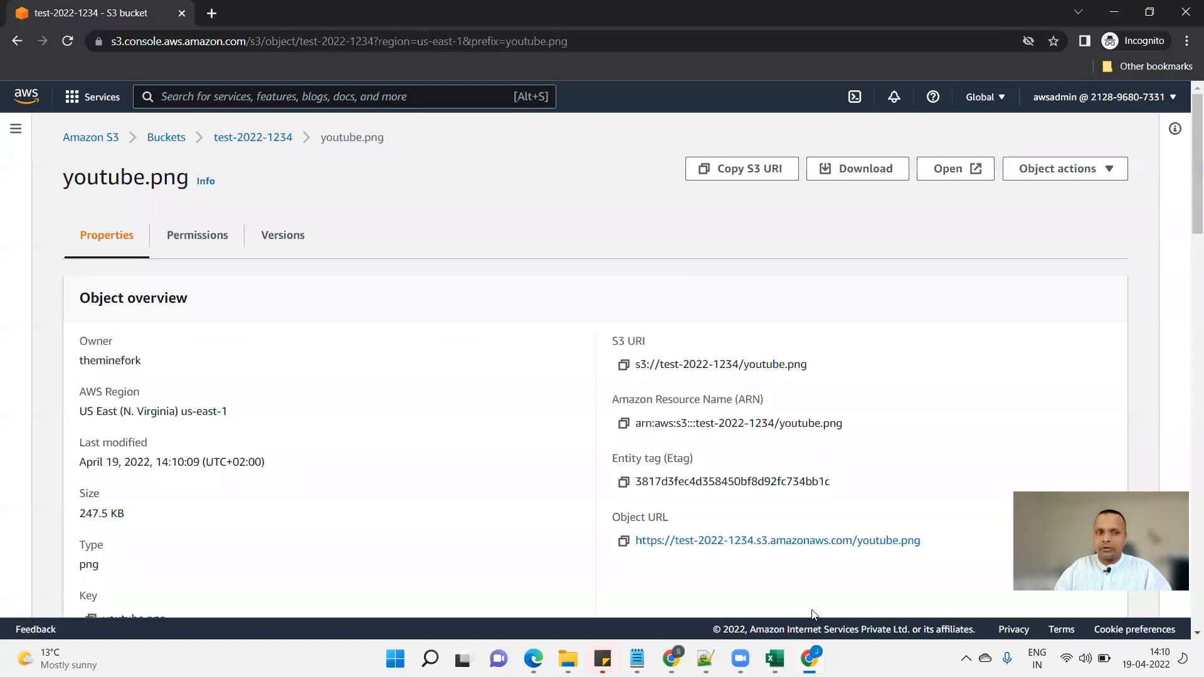
{"action": "mouse_move", "coordinate": [119, 113]}
{"action": "left_mouse_down"}
{"action": "mouse_move", "coordinate": [126, 129]}
{"action": "mouse_move", "coordinate": [144, 110]}
{"action": "mouse_move", "coordinate": [244, 143]}
{"action": "mouse_move", "coordinate": [255, 160]}
{"action": "left_mouse_up"}
{"action": "mouse_move", "coordinate": [279, 160]}
{"action": "left_mouse_down"}
{"action": "mouse_move", "coordinate": [312, 186]}
{"action": "mouse_move", "coordinate": [343, 169]}
{"action": "mouse_move", "coordinate": [359, 181]}
{"action": "left_mouse_up"}
{"action": "mouse_move", "coordinate": [409, 150]}
{"action": "left_mouse_down"}
{"action": "mouse_move", "coordinate": [306, 147]}
{"action": "mouse_move", "coordinate": [406, 148]}
{"action": "mouse_move", "coordinate": [385, 172]}
{"action": "left_mouse_up"}
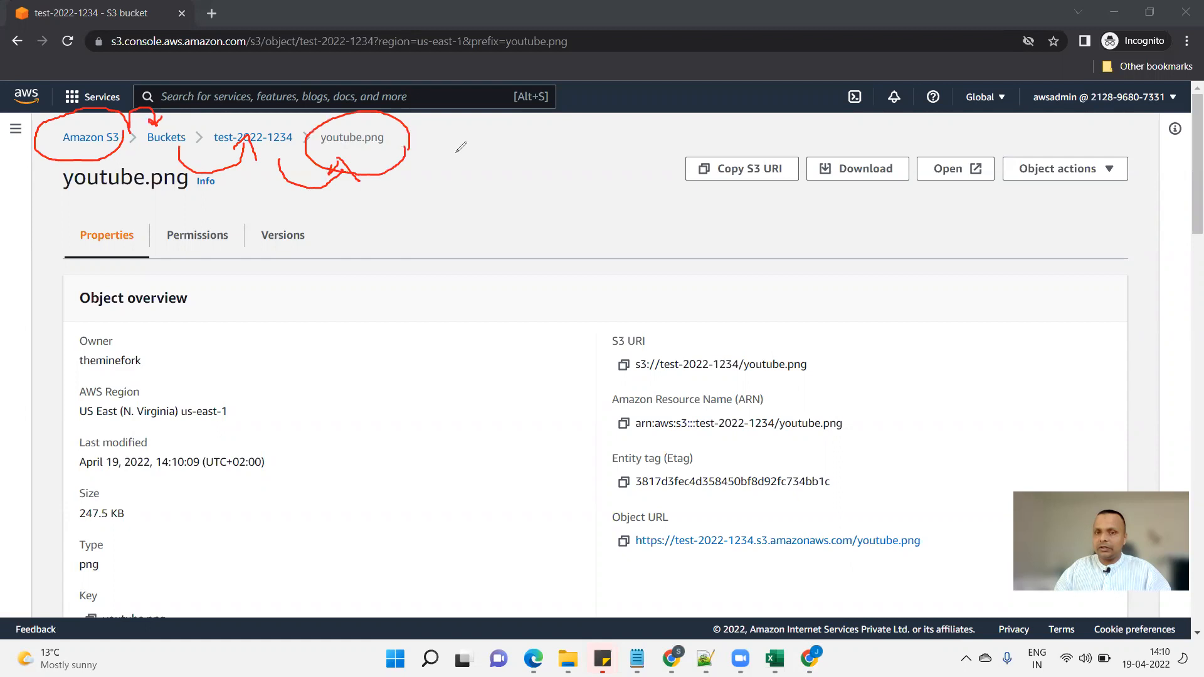
{"action": "mouse_move", "coordinate": [816, 136]}
{"action": "left_mouse_down"}
{"action": "mouse_move", "coordinate": [649, 155]}
{"action": "mouse_move", "coordinate": [791, 212]}
{"action": "mouse_move", "coordinate": [802, 135]}
{"action": "mouse_move", "coordinate": [865, 153]}
{"action": "mouse_move", "coordinate": [883, 133]}
{"action": "mouse_move", "coordinate": [942, 146]}
{"action": "mouse_move", "coordinate": [943, 166]}
{"action": "left_mouse_up"}
{"action": "mouse_move", "coordinate": [927, 143]}
{"action": "left_mouse_down"}
{"action": "mouse_move", "coordinate": [943, 166]}
{"action": "mouse_move", "coordinate": [972, 142]}
{"action": "left_mouse_up"}
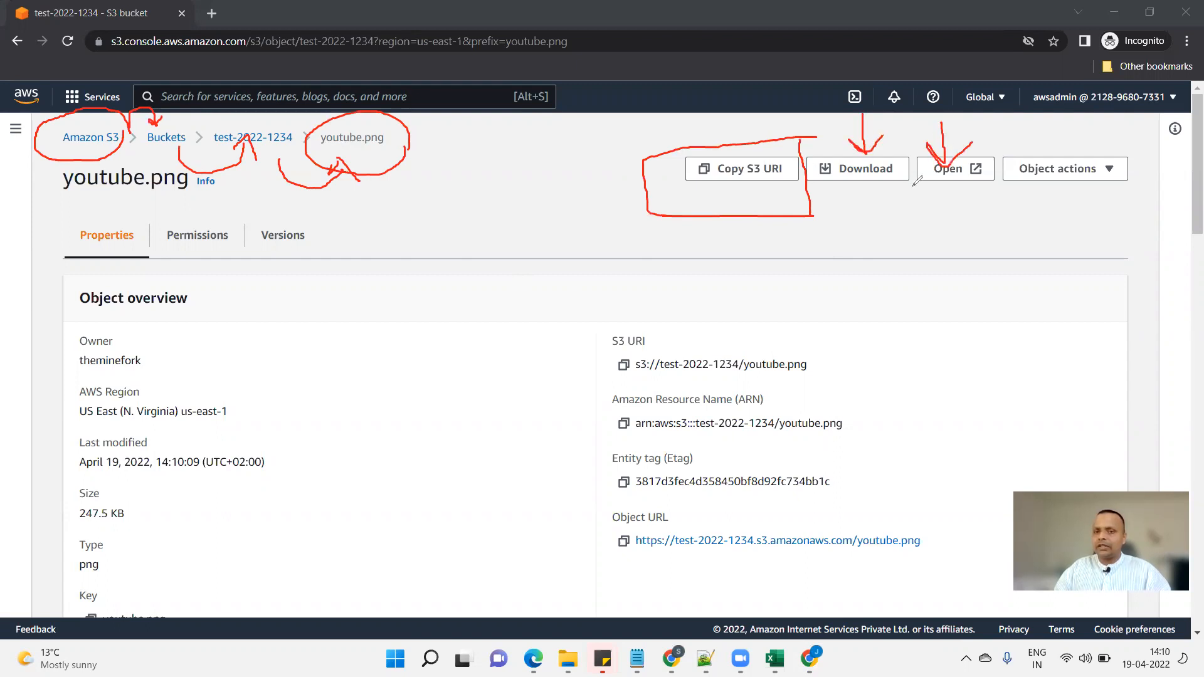
{"action": "left_click_drag", "start_coordinate": [1061, 238], "coordinate": [1061, 182]}
Mark up more of the object properties and copy its Object URL.
{"action": "mouse_move", "coordinate": [1046, 204]}
{"action": "left_mouse_down"}
{"action": "mouse_move", "coordinate": [1061, 181]}
{"action": "mouse_move", "coordinate": [1092, 196]}
{"action": "left_mouse_up"}
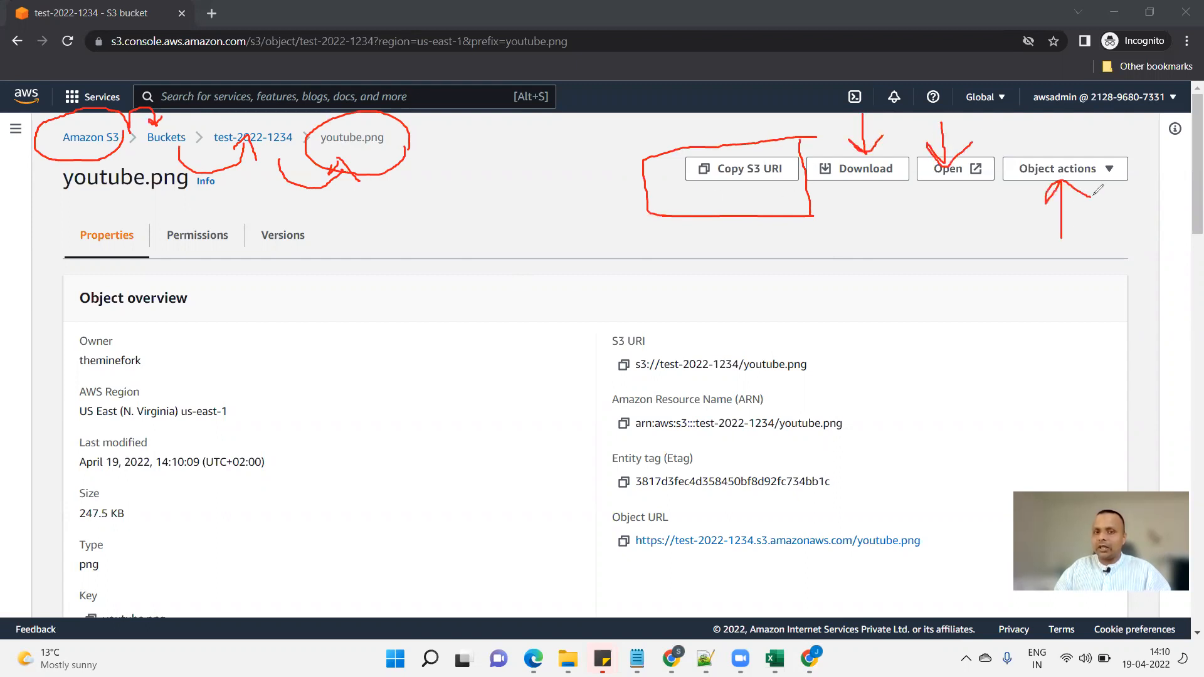
{"action": "mouse_move", "coordinate": [709, 507]}
{"action": "left_mouse_down"}
{"action": "mouse_move", "coordinate": [575, 509]}
{"action": "mouse_move", "coordinate": [773, 554]}
{"action": "left_mouse_up"}
{"action": "mouse_move", "coordinate": [898, 547]}
{"action": "left_mouse_down"}
{"action": "mouse_move", "coordinate": [954, 503]}
{"action": "mouse_move", "coordinate": [699, 503]}
{"action": "left_mouse_up"}
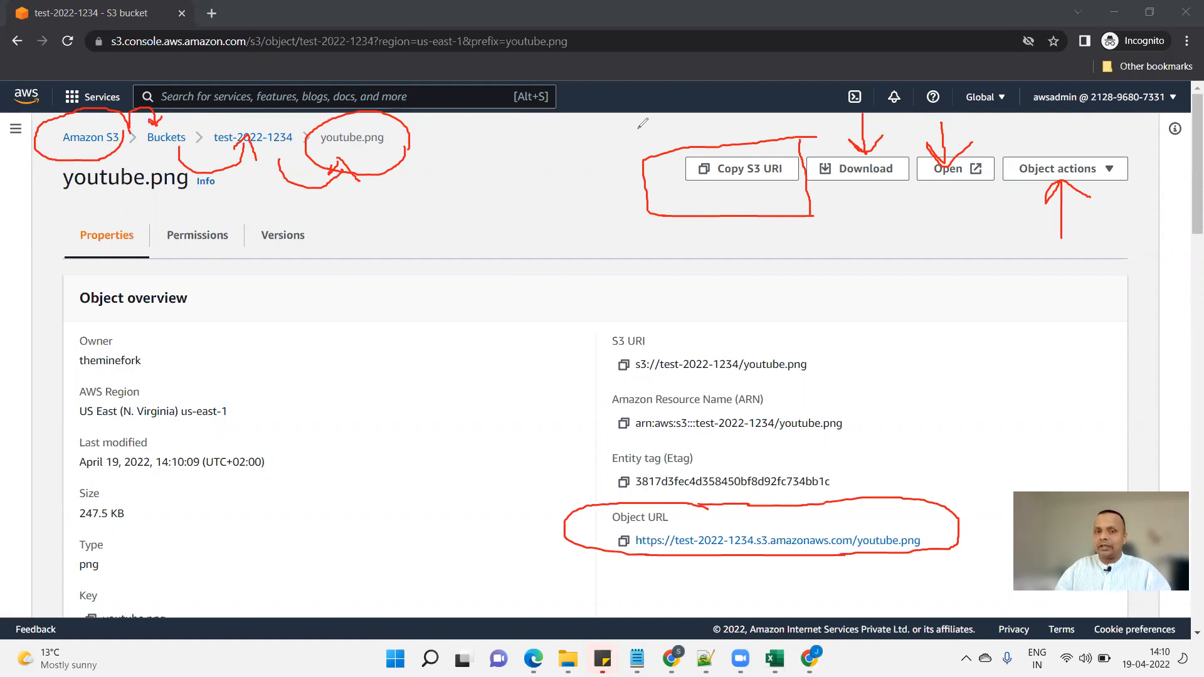
{"action": "left_click", "coordinate": [695, 362]}
{"action": "mouse_move", "coordinate": [526, 490]}
{"action": "left_mouse_down"}
{"action": "mouse_move", "coordinate": [628, 523]}
{"action": "mouse_move", "coordinate": [626, 509]}
{"action": "mouse_move", "coordinate": [592, 540]}
{"action": "left_mouse_up"}
{"action": "mouse_move", "coordinate": [833, 262]}
{"action": "left_mouse_down"}
{"action": "mouse_move", "coordinate": [940, 184]}
{"action": "mouse_move", "coordinate": [940, 209]}
{"action": "left_mouse_up"}
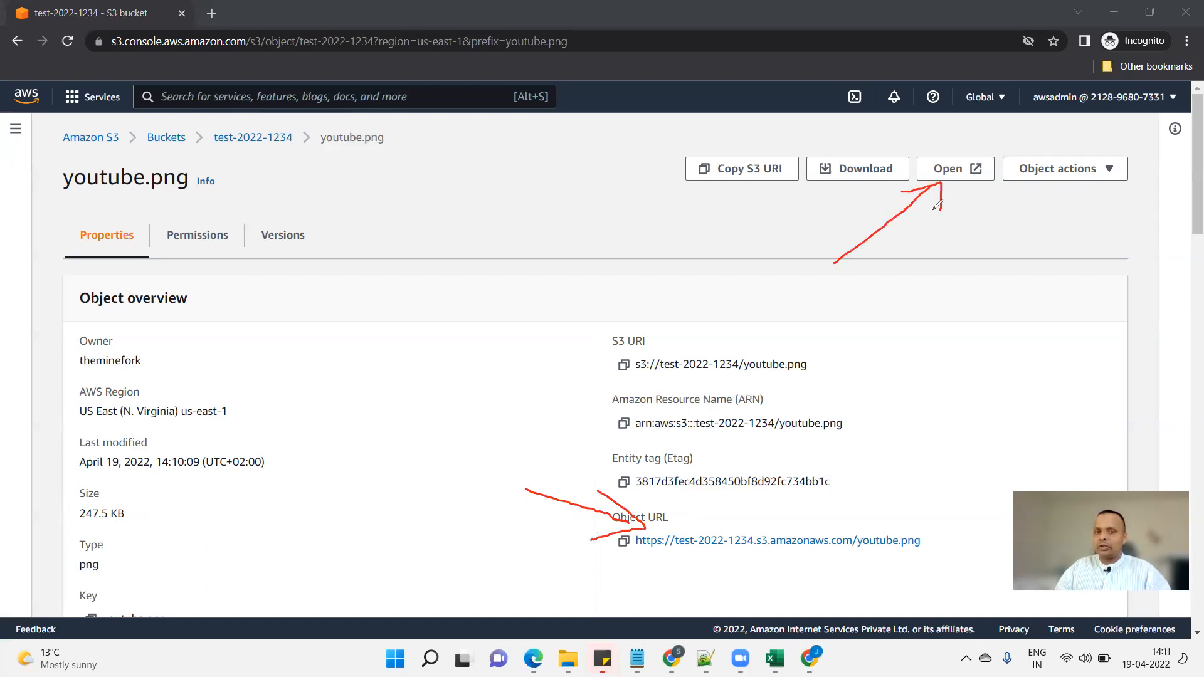
{"action": "left_click", "coordinate": [881, 130]}
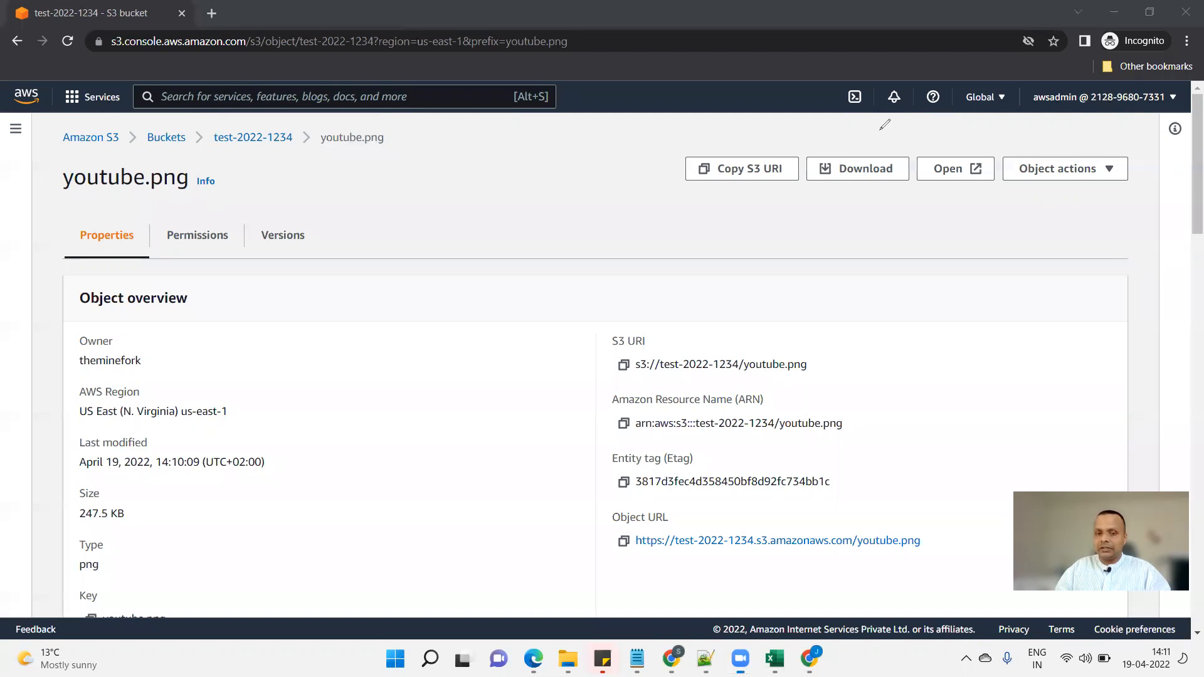
Copy youtube.png's Object URL and load it in a new tab, which returns AccessDenied.
{"action": "left_click", "coordinate": [624, 541]}
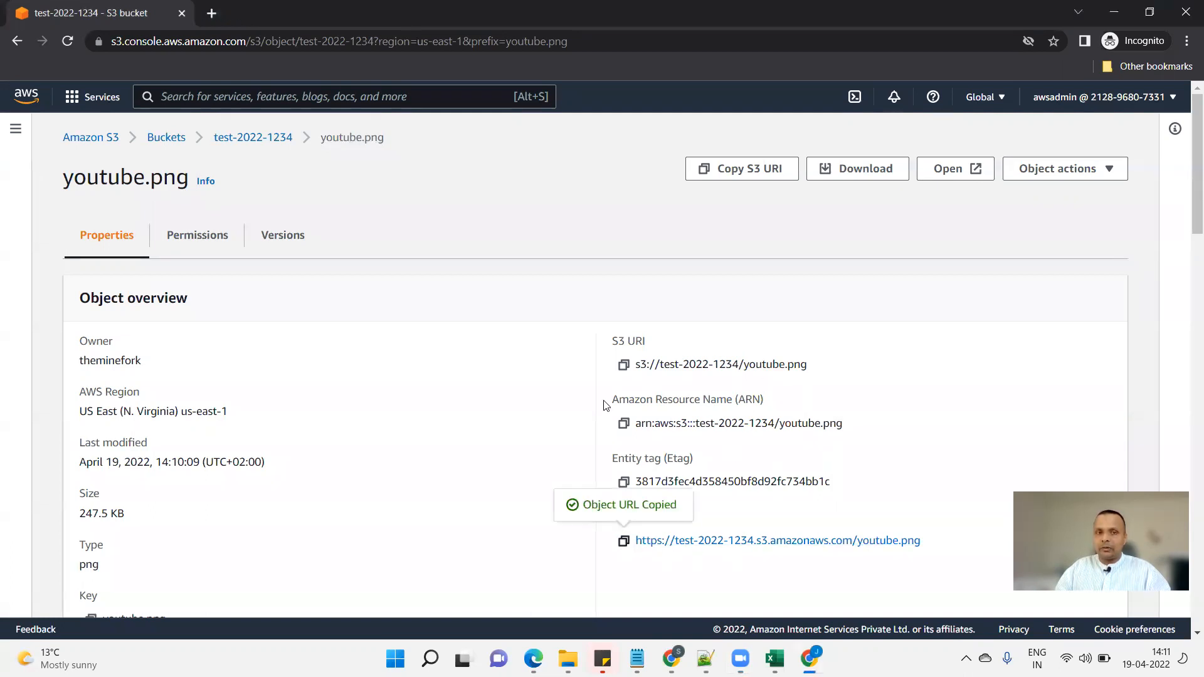
{"action": "left_click", "coordinate": [212, 12]}
{"action": "key", "text": "ctrl+v"}
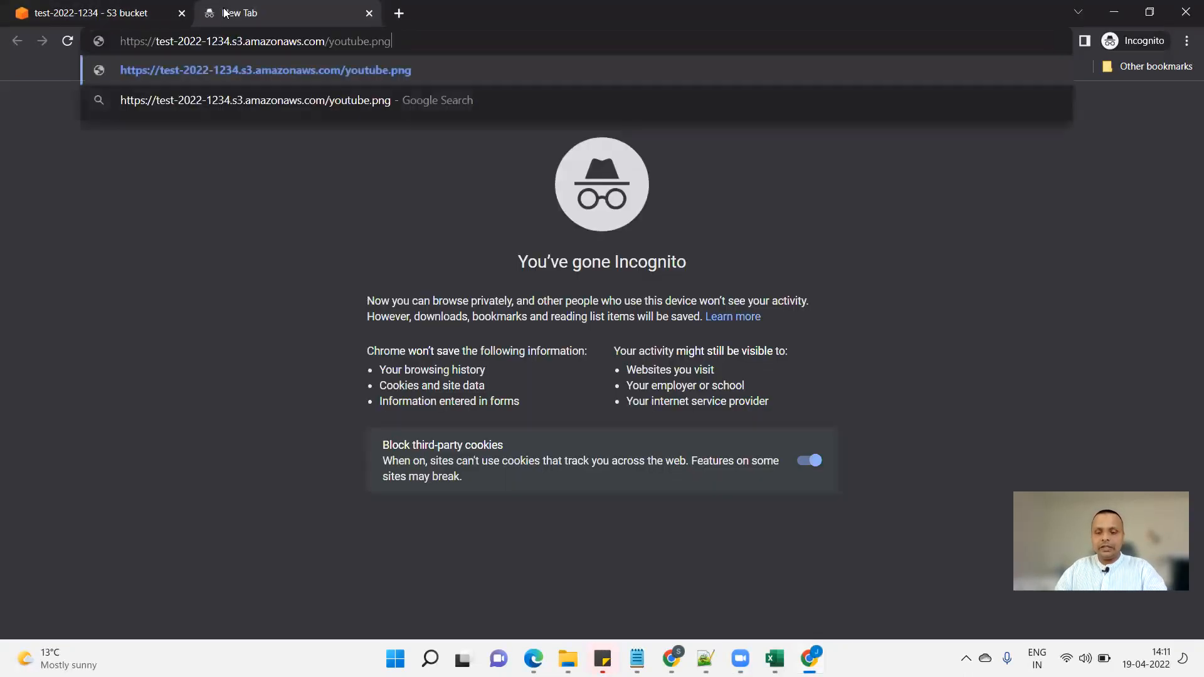
{"action": "key", "text": "Return"}
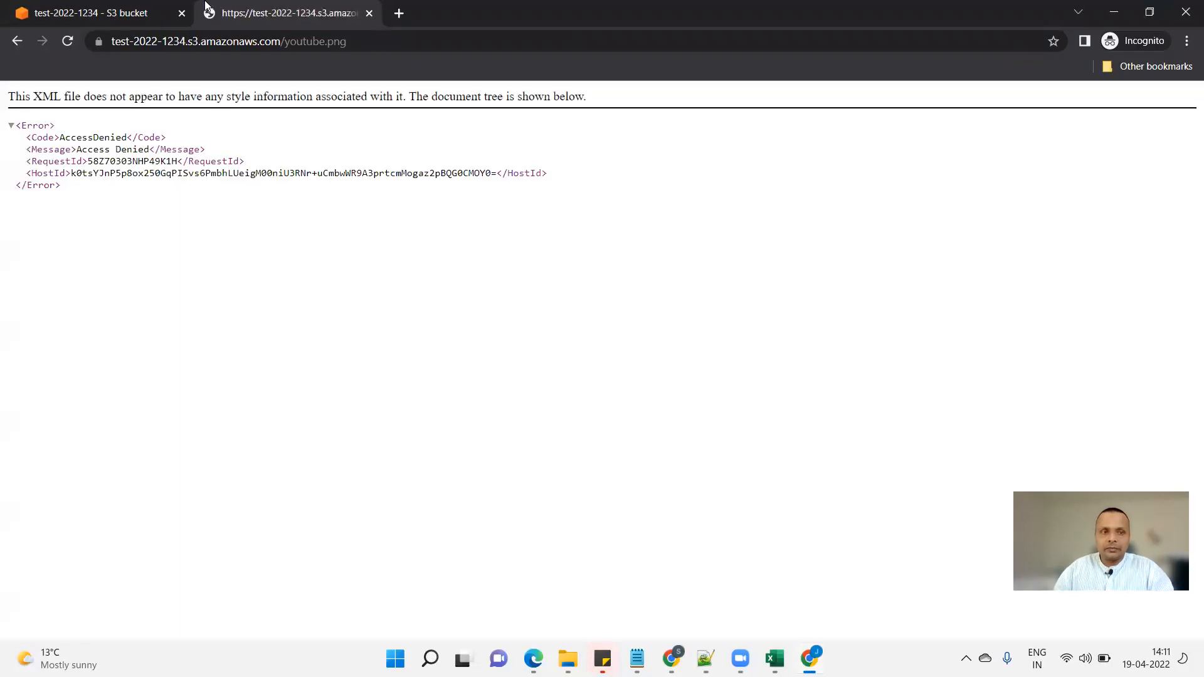
Highlight the AccessDenied error code and HostId line, then return to the object details.
{"action": "left_click_drag", "start_coordinate": [60, 137], "coordinate": [137, 163]}
{"action": "left_click_drag", "start_coordinate": [43, 185], "coordinate": [474, 161]}
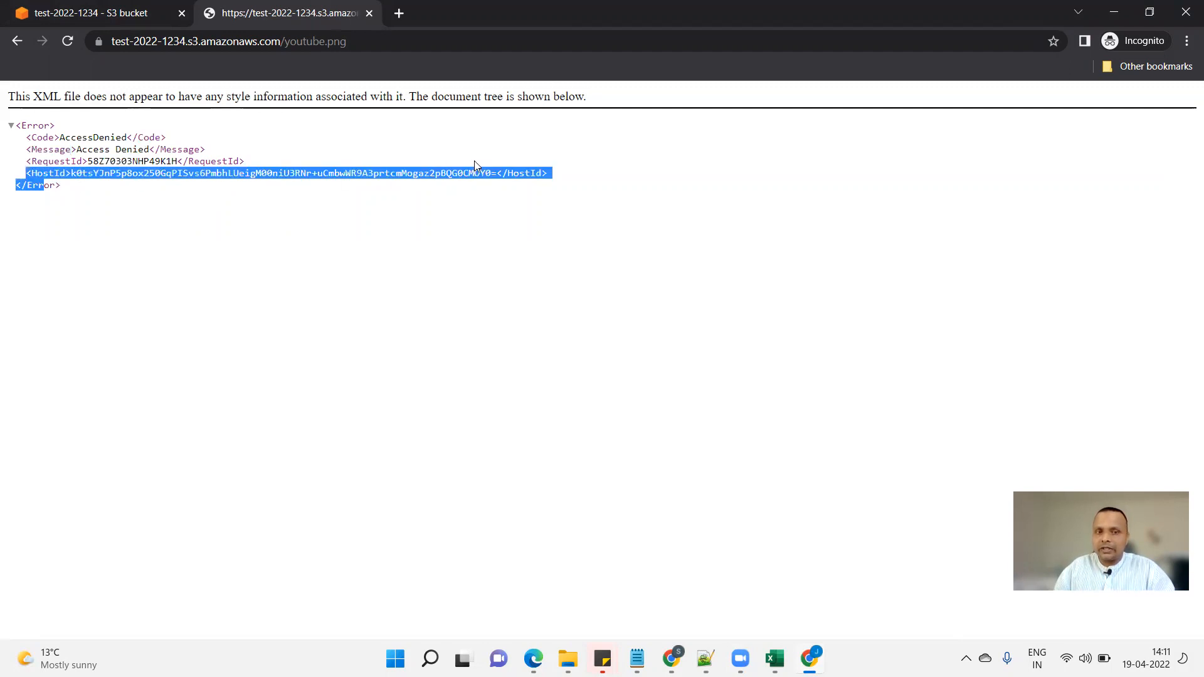
{"action": "left_click", "coordinate": [139, 11]}
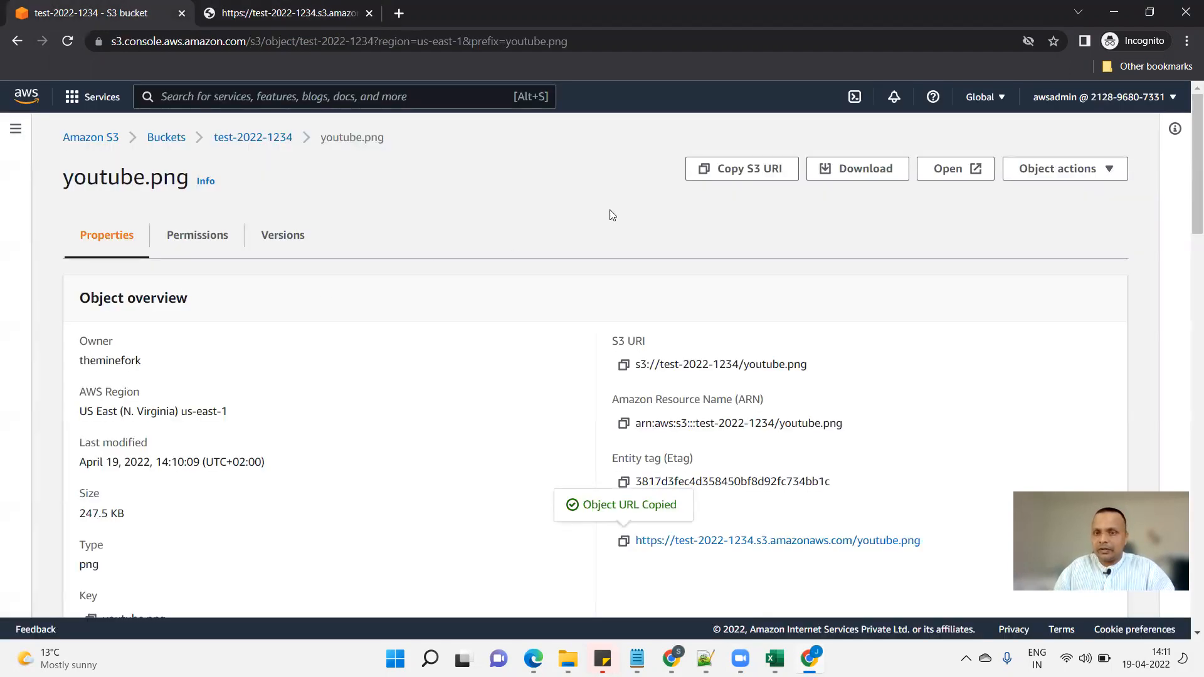
Open youtube.png through its presigned link and compare its address with the plain object URL.
{"action": "left_click", "coordinate": [953, 175]}
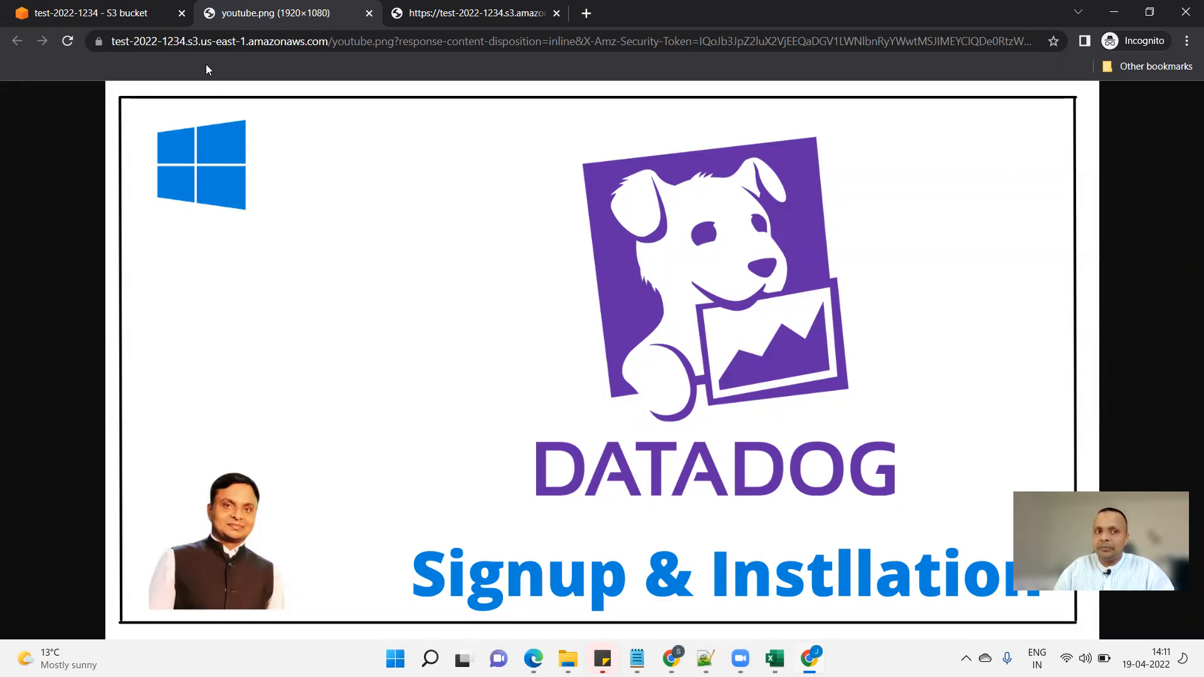
{"action": "left_click", "coordinate": [464, 6]}
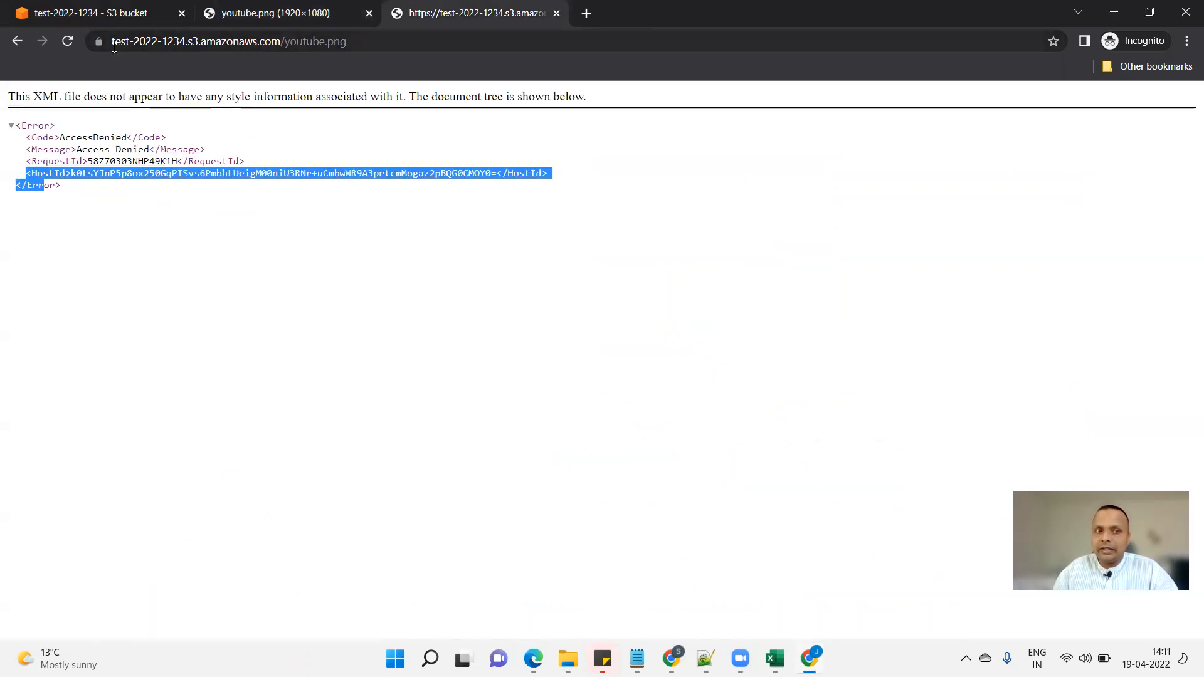
{"action": "left_click_drag", "start_coordinate": [113, 44], "coordinate": [347, 40]}
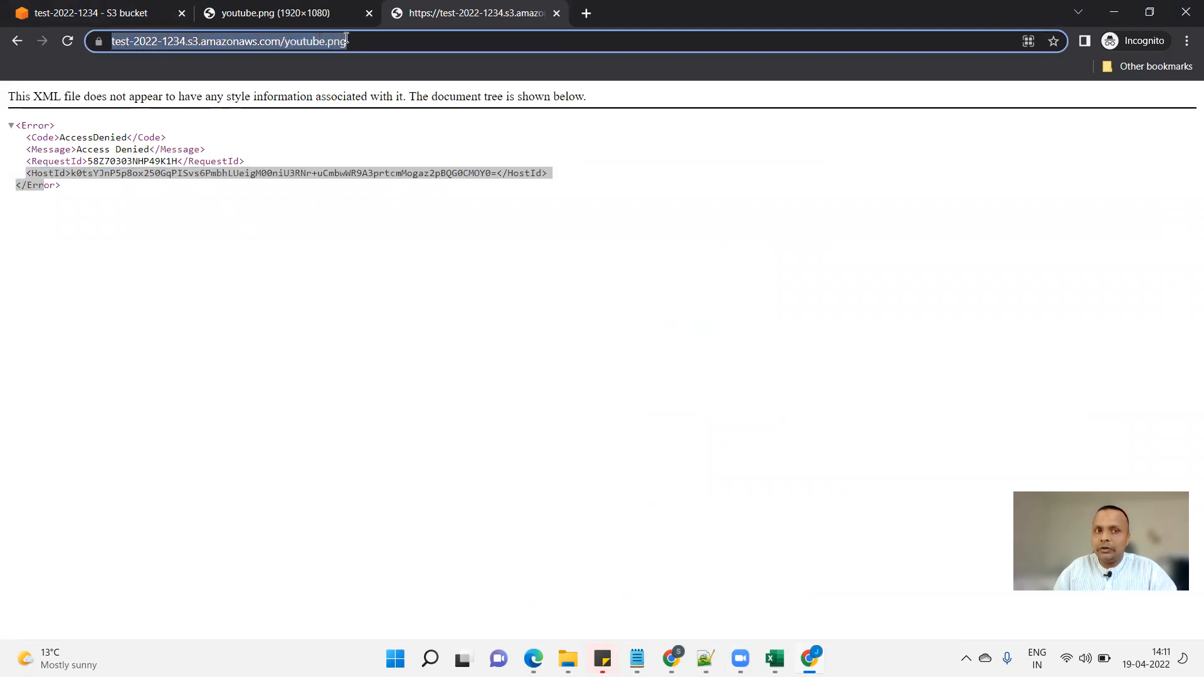
{"action": "left_click", "coordinate": [326, 16]}
{"action": "left_click_drag", "start_coordinate": [113, 42], "coordinate": [1001, 41]}
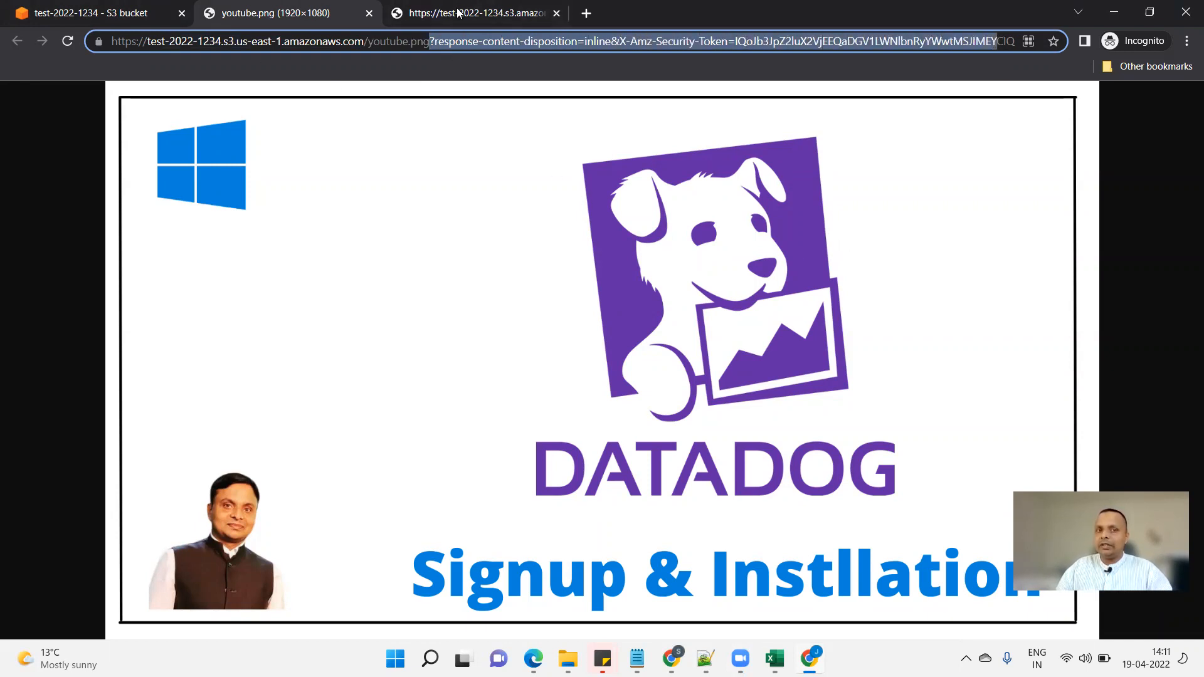
Annotate the Access Denied error and the plain address, then clear the marks.
{"action": "key", "text": "ctrl+Tab"}
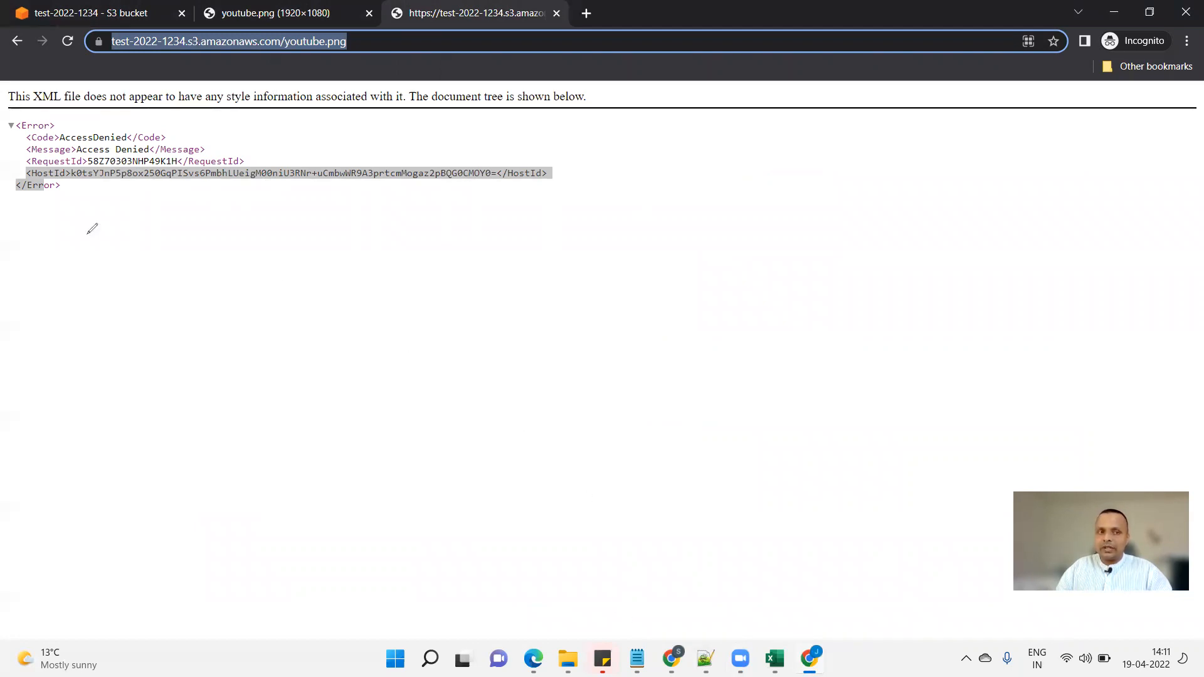
{"action": "left_click_drag", "start_coordinate": [64, 324], "coordinate": [96, 232]}
{"action": "left_click_drag", "start_coordinate": [40, 335], "coordinate": [270, 313]}
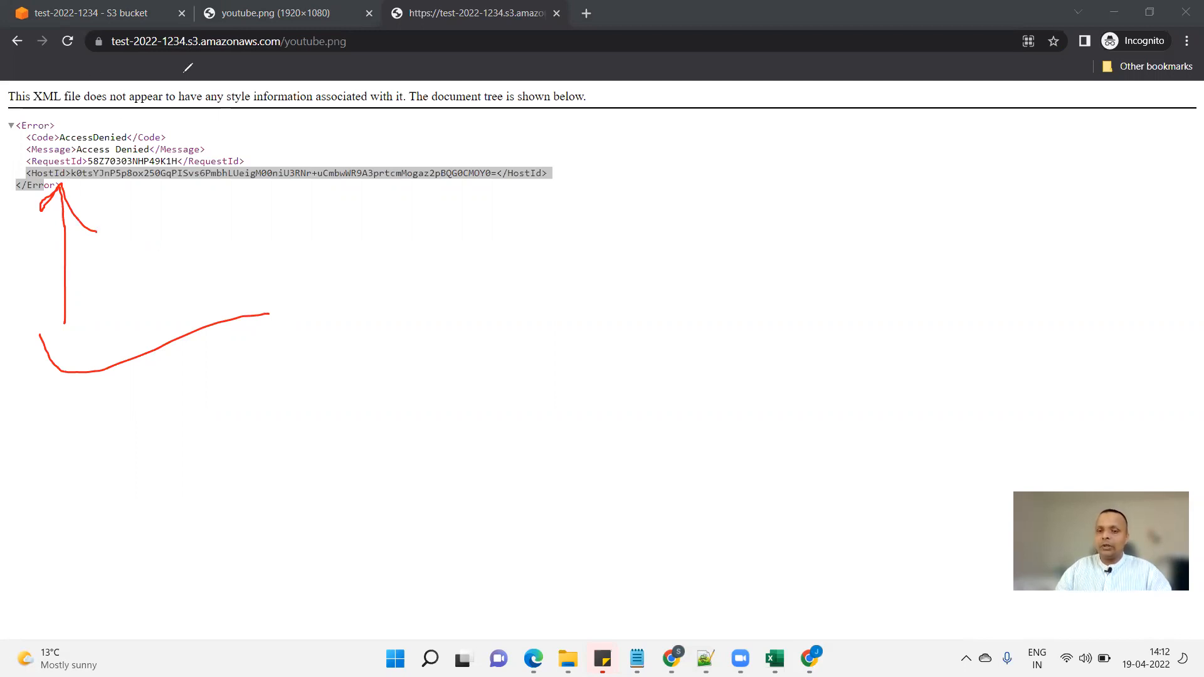
{"action": "mouse_move", "coordinate": [367, 38]}
{"action": "left_mouse_down"}
{"action": "mouse_move", "coordinate": [375, 53]}
{"action": "mouse_move", "coordinate": [428, 30]}
{"action": "left_mouse_up"}
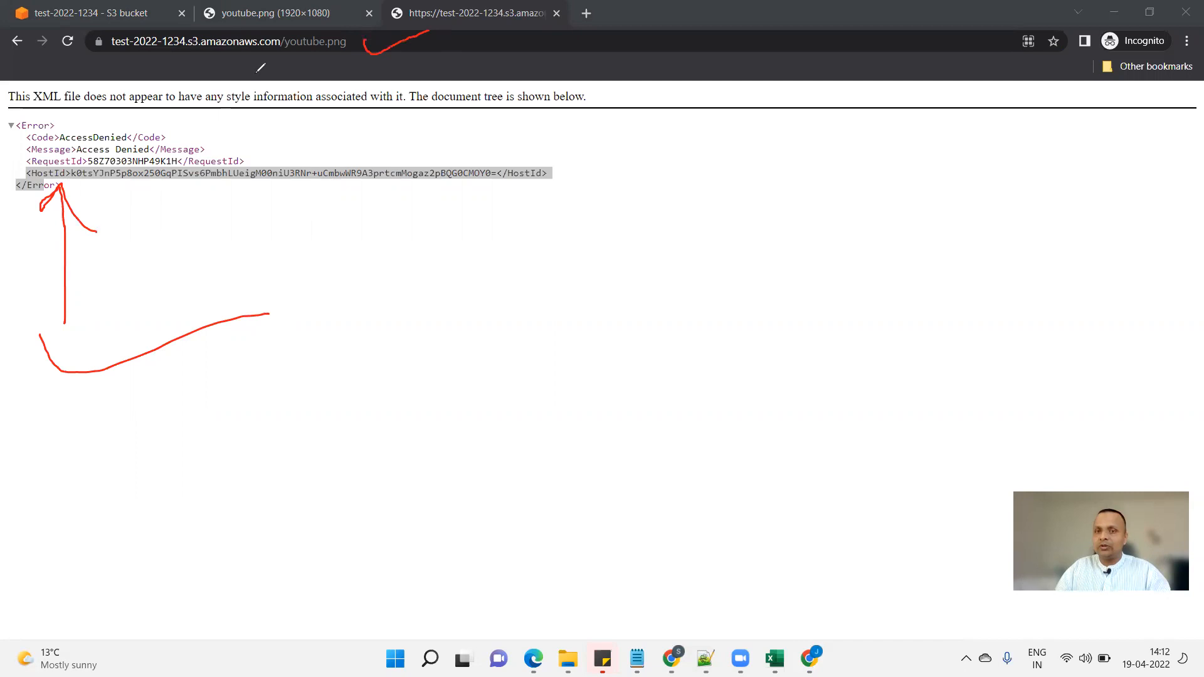
{"action": "key", "text": "e"}
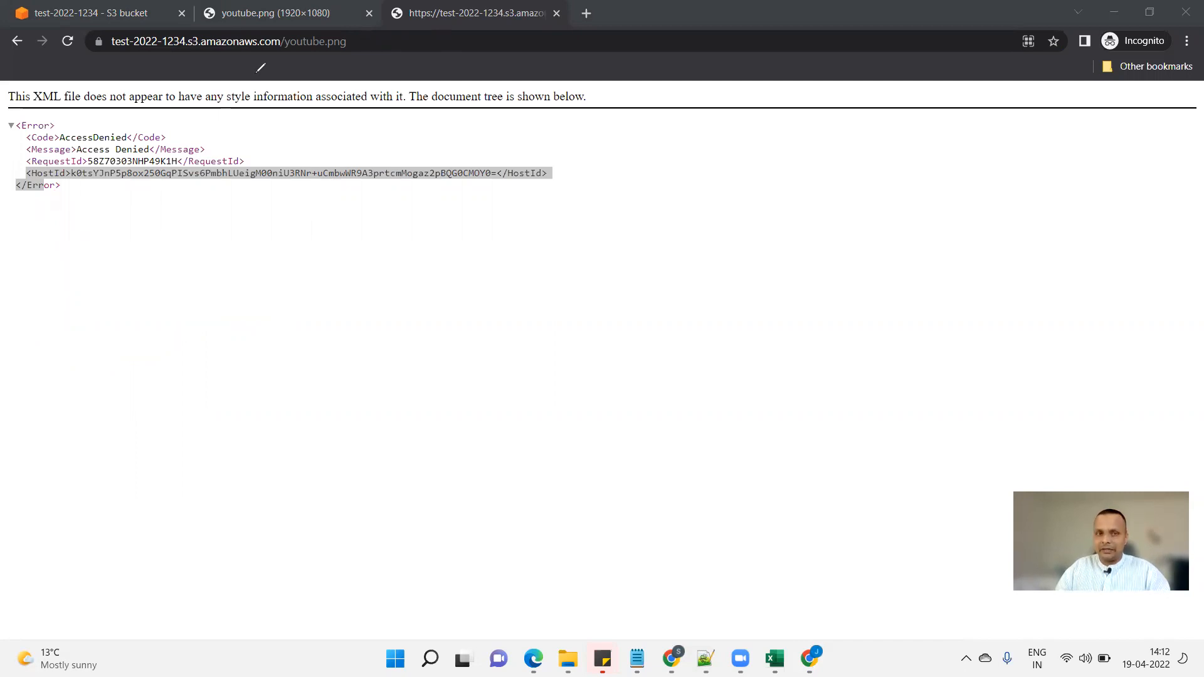
{"action": "left_click", "coordinate": [274, 13]}
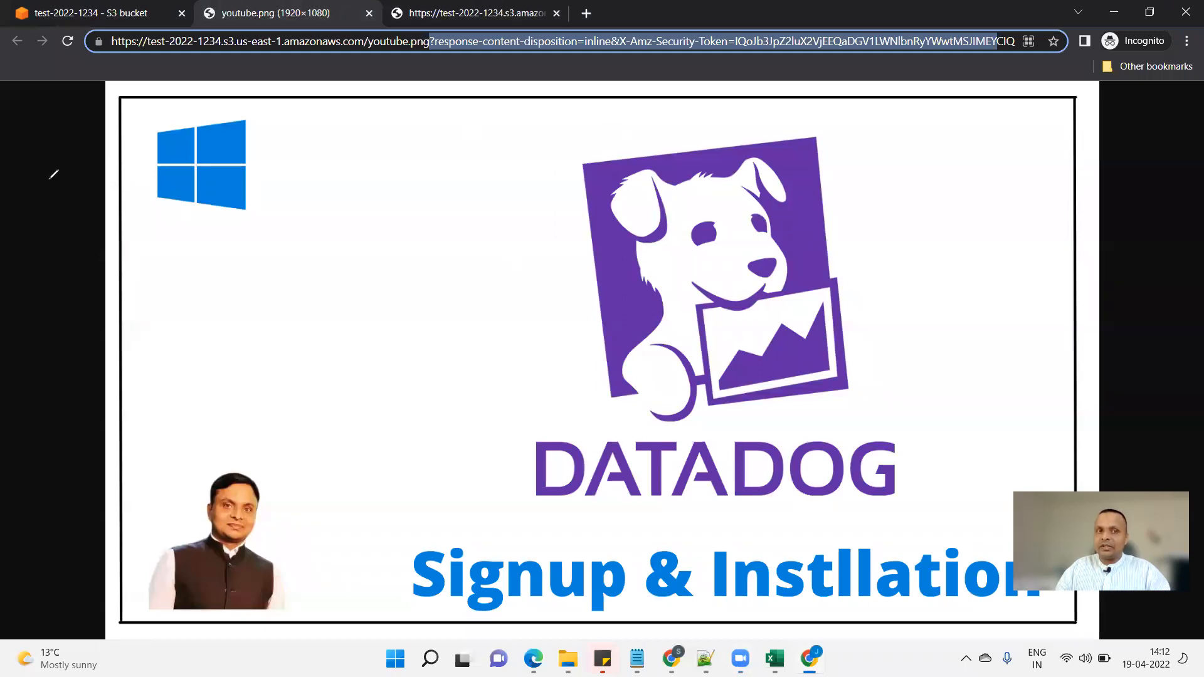
{"action": "key", "text": "ctrl+2"}
{"action": "mouse_move", "coordinate": [31, 166]}
{"action": "left_mouse_down"}
{"action": "mouse_move", "coordinate": [233, 9]}
{"action": "mouse_move", "coordinate": [250, 54]}
{"action": "left_mouse_up"}
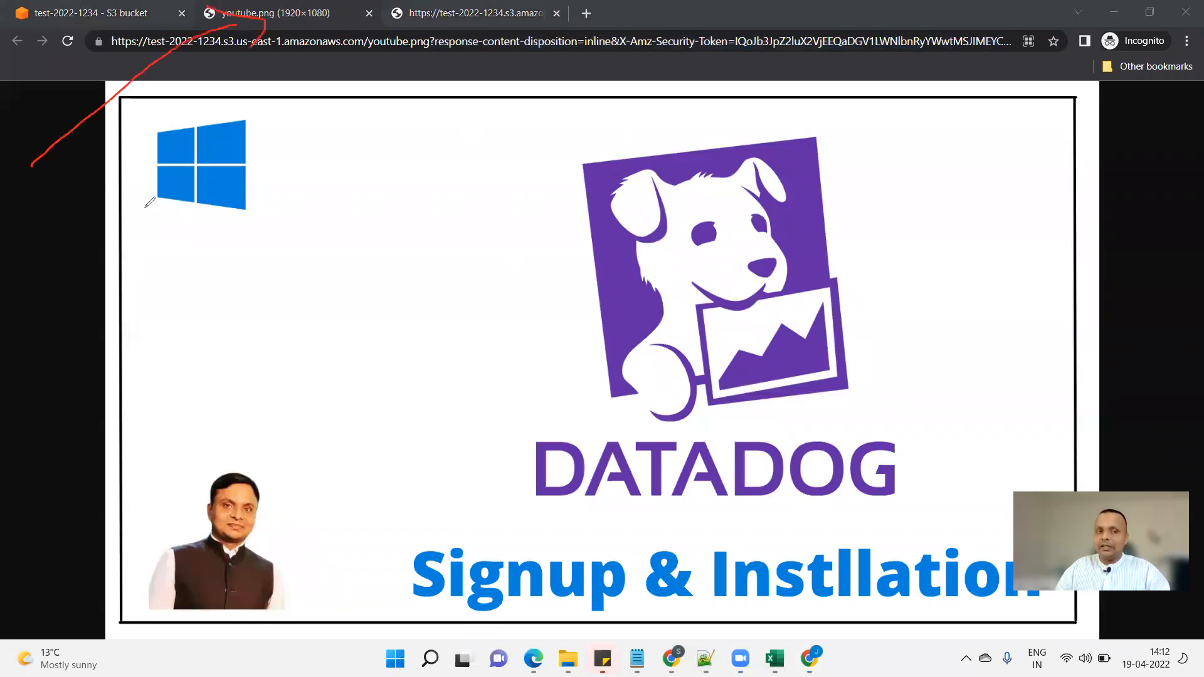
{"action": "mouse_move", "coordinate": [34, 210]}
{"action": "left_mouse_down"}
{"action": "mouse_move", "coordinate": [39, 198]}
{"action": "mouse_move", "coordinate": [45, 222]}
{"action": "mouse_move", "coordinate": [112, 243]}
{"action": "mouse_move", "coordinate": [125, 210]}
{"action": "mouse_move", "coordinate": [135, 248]}
{"action": "mouse_move", "coordinate": [151, 249]}
{"action": "left_mouse_up"}
{"action": "left_click_drag", "start_coordinate": [106, 281], "coordinate": [125, 344]}
{"action": "left_click_drag", "start_coordinate": [140, 290], "coordinate": [170, 325]}
{"action": "mouse_move", "coordinate": [199, 264]}
{"action": "left_mouse_down"}
{"action": "mouse_move", "coordinate": [307, 264]}
{"action": "mouse_move", "coordinate": [341, 217]}
{"action": "mouse_move", "coordinate": [334, 153]}
{"action": "mouse_move", "coordinate": [380, 231]}
{"action": "left_mouse_up"}
{"action": "left_click_drag", "start_coordinate": [484, 236], "coordinate": [185, 443]}
{"action": "mouse_move", "coordinate": [264, 413]}
{"action": "left_mouse_down"}
{"action": "mouse_move", "coordinate": [396, 363]}
{"action": "mouse_move", "coordinate": [410, 394]}
{"action": "left_mouse_up"}
{"action": "mouse_move", "coordinate": [303, 475]}
{"action": "left_mouse_down"}
{"action": "mouse_move", "coordinate": [470, 392]}
{"action": "mouse_move", "coordinate": [472, 439]}
{"action": "left_mouse_up"}
{"action": "mouse_move", "coordinate": [458, 337]}
{"action": "left_mouse_down"}
{"action": "mouse_move", "coordinate": [537, 317]}
{"action": "mouse_move", "coordinate": [542, 356]}
{"action": "left_mouse_up"}
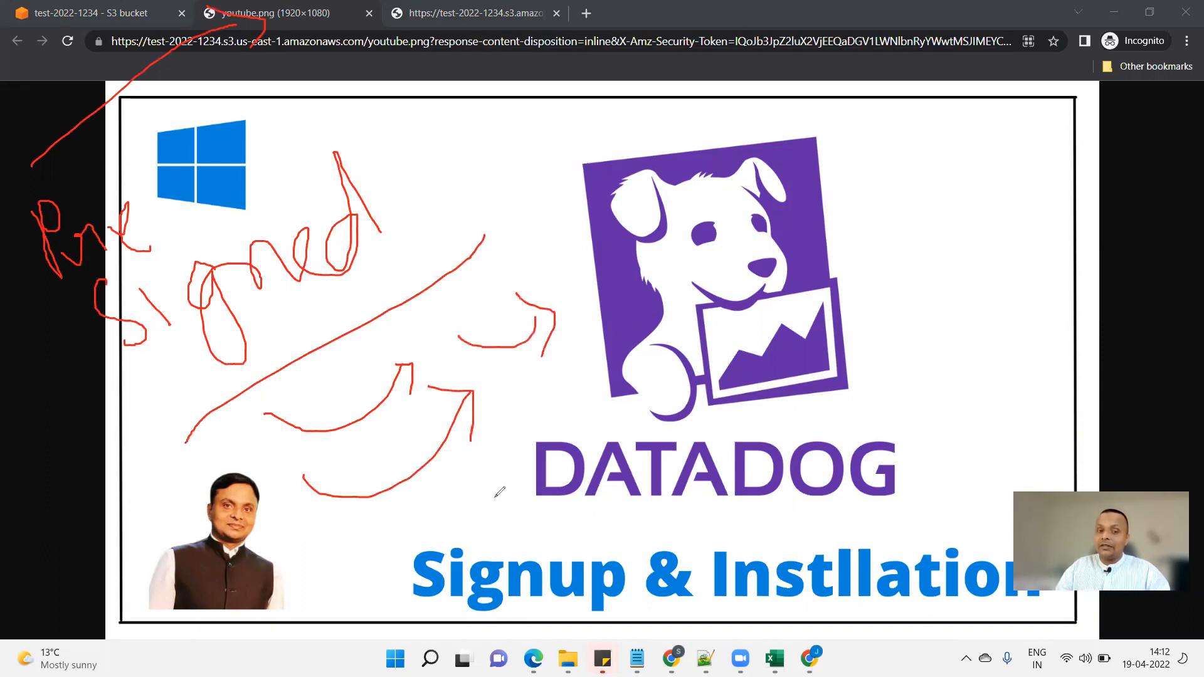
{"action": "mouse_move", "coordinate": [317, 552]}
{"action": "left_mouse_down"}
{"action": "mouse_move", "coordinate": [527, 471]}
{"action": "mouse_move", "coordinate": [433, 220]}
{"action": "mouse_move", "coordinate": [210, 339]}
{"action": "mouse_move", "coordinate": [337, 577]}
{"action": "mouse_move", "coordinate": [383, 554]}
{"action": "left_mouse_up"}
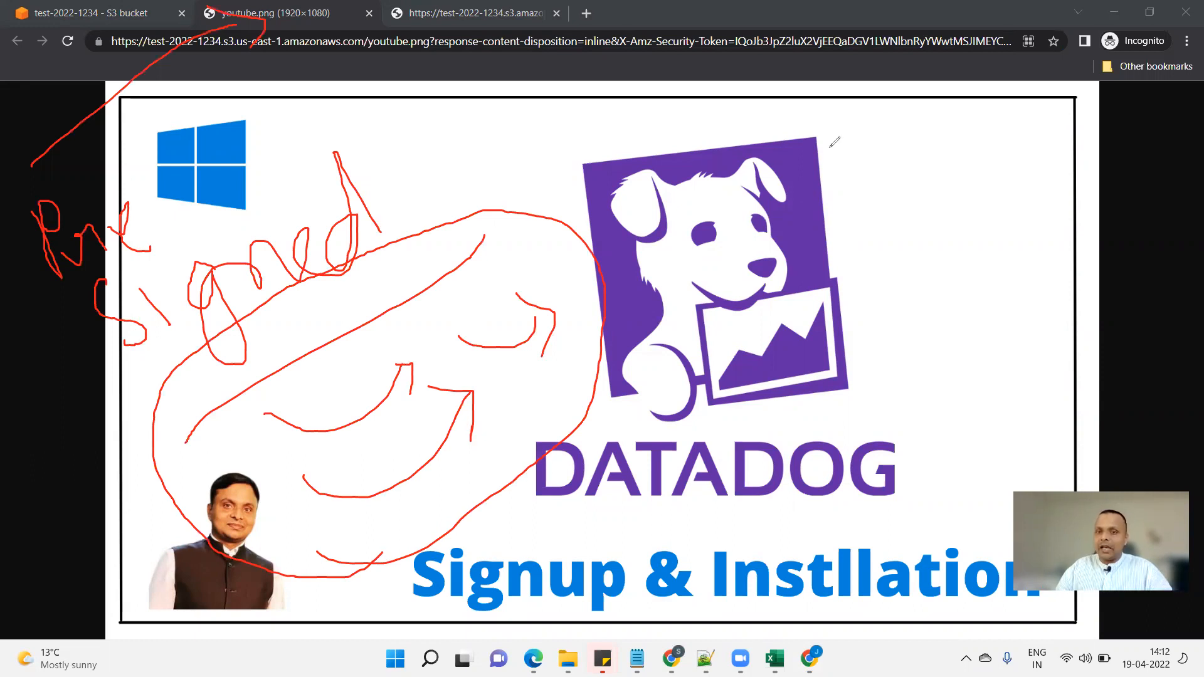
{"action": "key", "text": "Escape"}
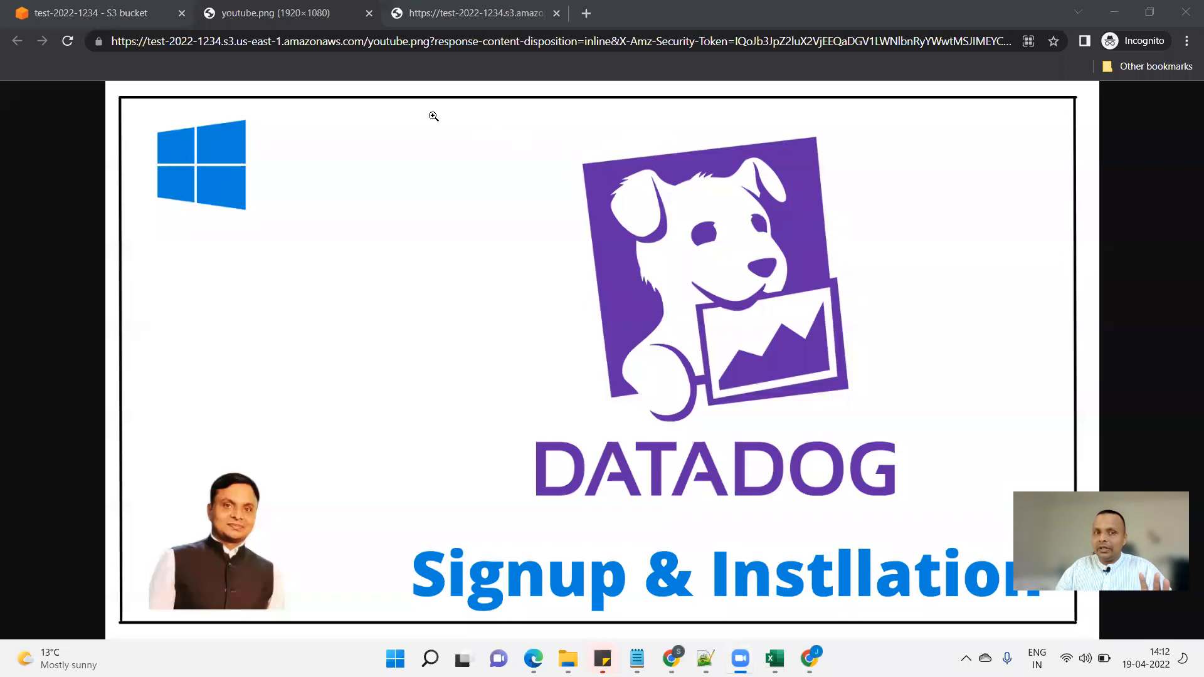
On youtube.png's details page, mark the Open button and the Object URL, then clear the annotations.
{"action": "left_click", "coordinate": [102, 19]}
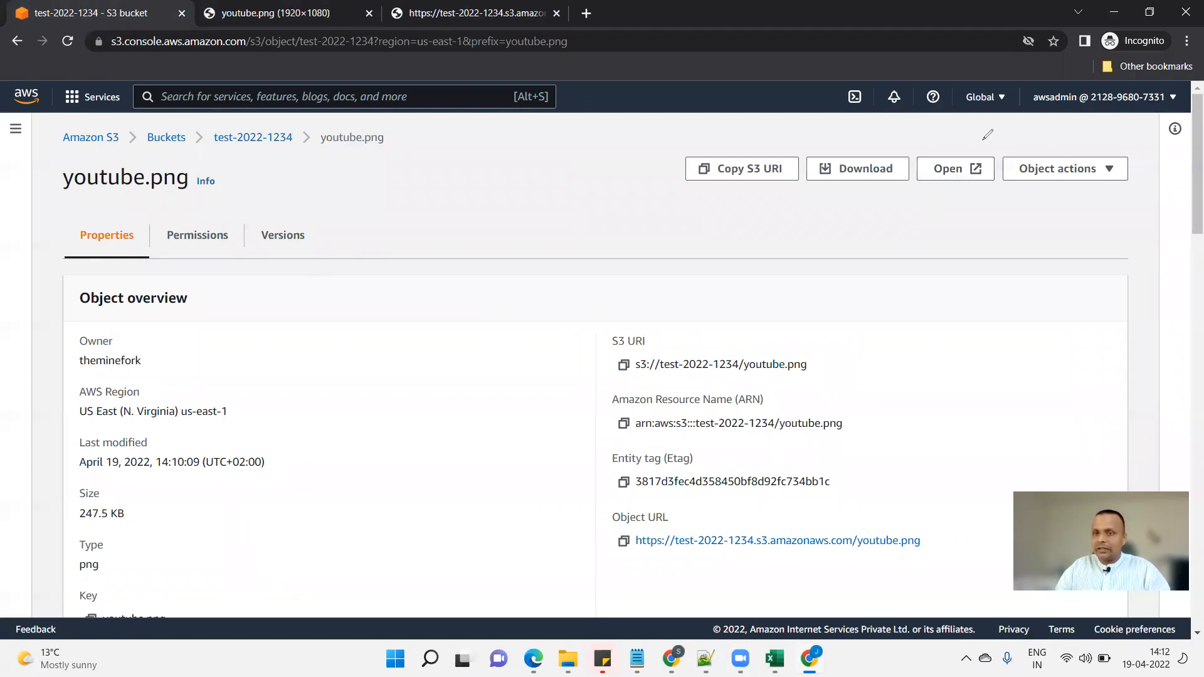
{"action": "left_click_drag", "start_coordinate": [982, 140], "coordinate": [959, 125]}
{"action": "mouse_move", "coordinate": [778, 244]}
{"action": "left_mouse_down"}
{"action": "mouse_move", "coordinate": [873, 217]}
{"action": "mouse_move", "coordinate": [891, 262]}
{"action": "left_mouse_up"}
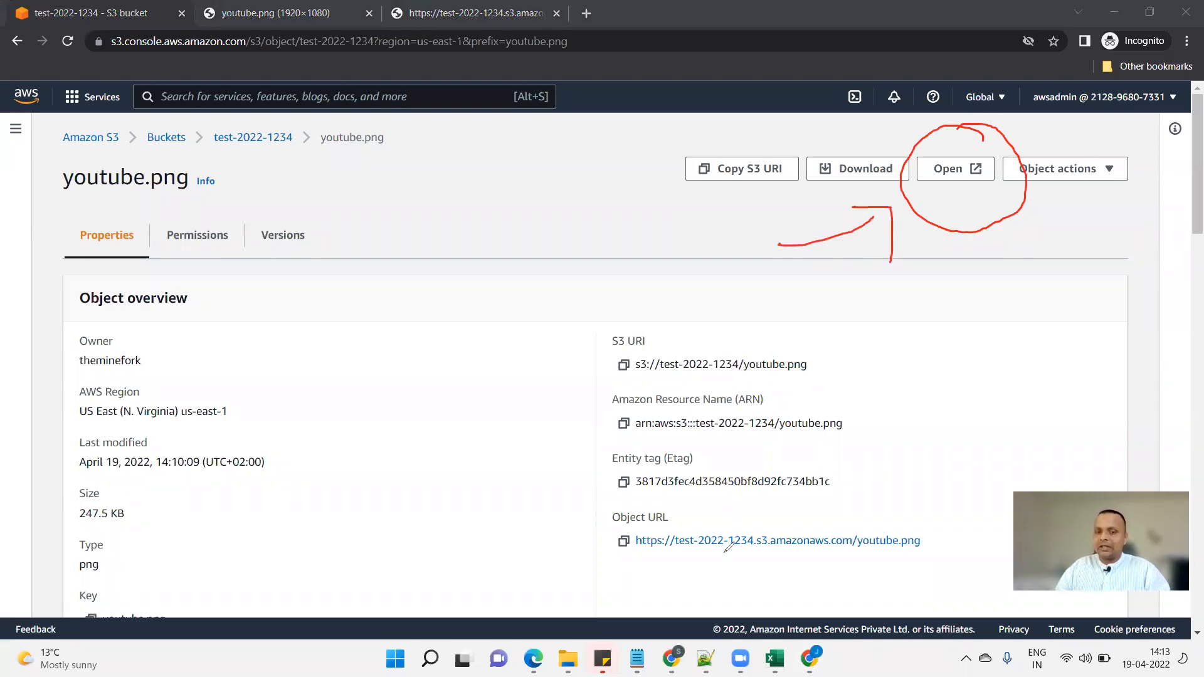
{"action": "mouse_move", "coordinate": [588, 530]}
{"action": "left_mouse_down"}
{"action": "mouse_move", "coordinate": [950, 556]}
{"action": "mouse_move", "coordinate": [738, 490]}
{"action": "mouse_move", "coordinate": [584, 531]}
{"action": "left_mouse_up"}
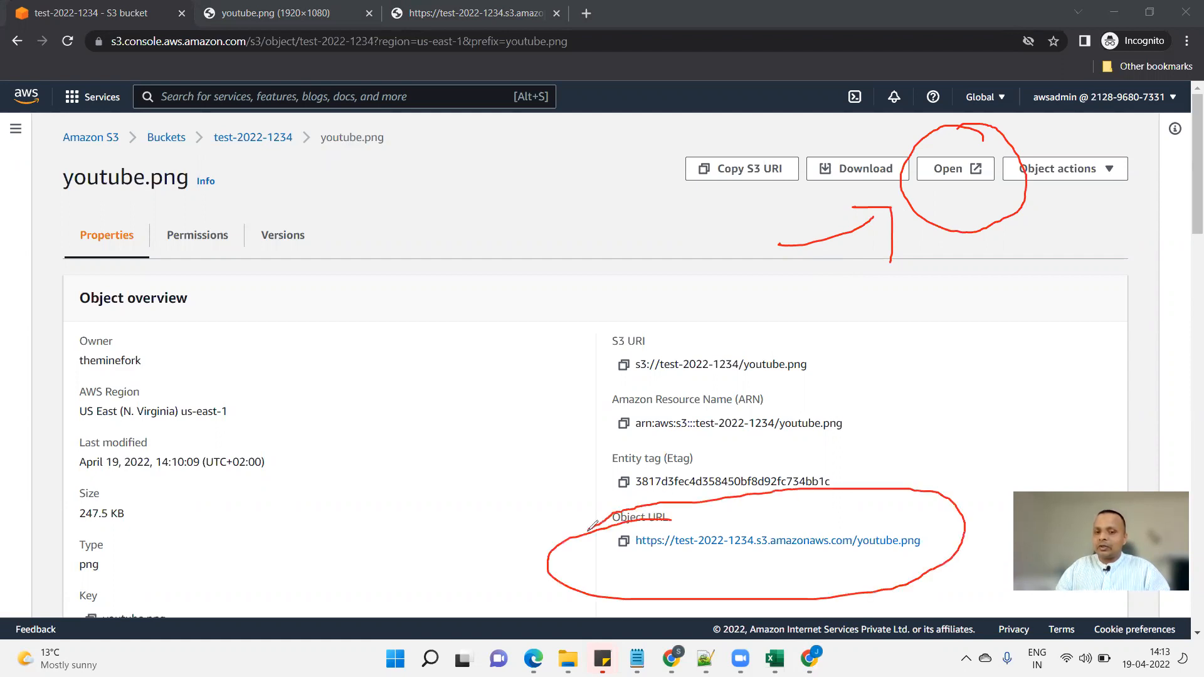
{"action": "left_click_drag", "start_coordinate": [493, 524], "coordinate": [599, 521]}
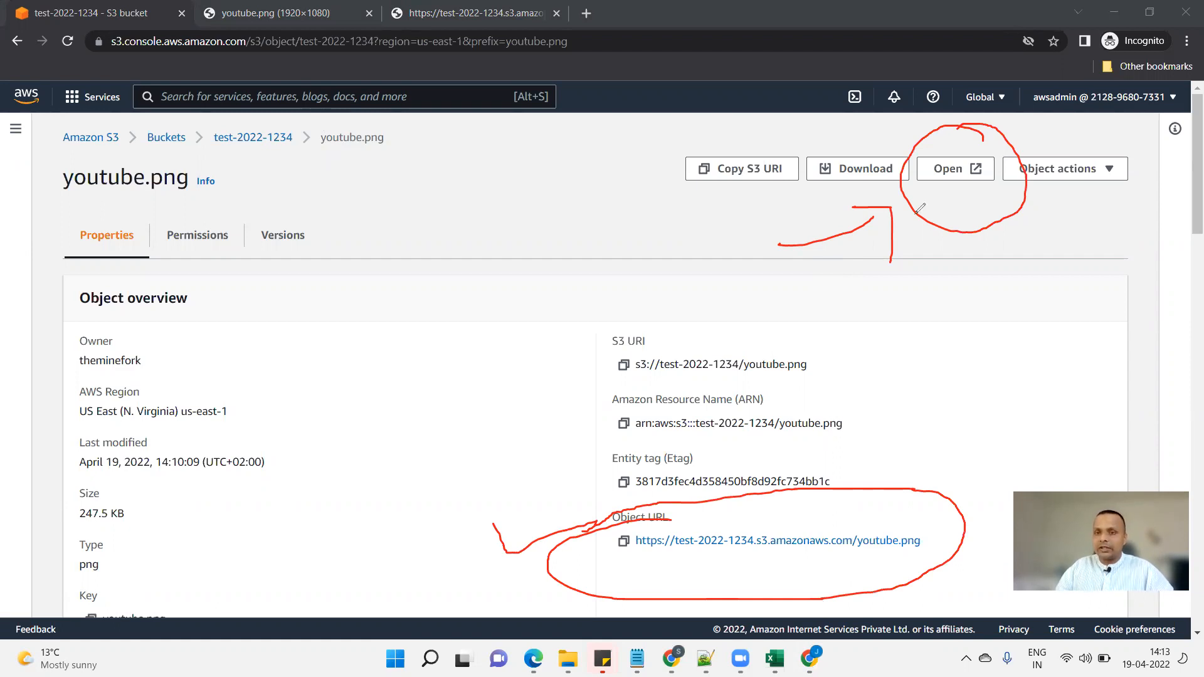
{"action": "mouse_move", "coordinate": [785, 215]}
{"action": "left_mouse_down"}
{"action": "mouse_move", "coordinate": [886, 164]}
{"action": "mouse_move", "coordinate": [891, 198]}
{"action": "left_mouse_up"}
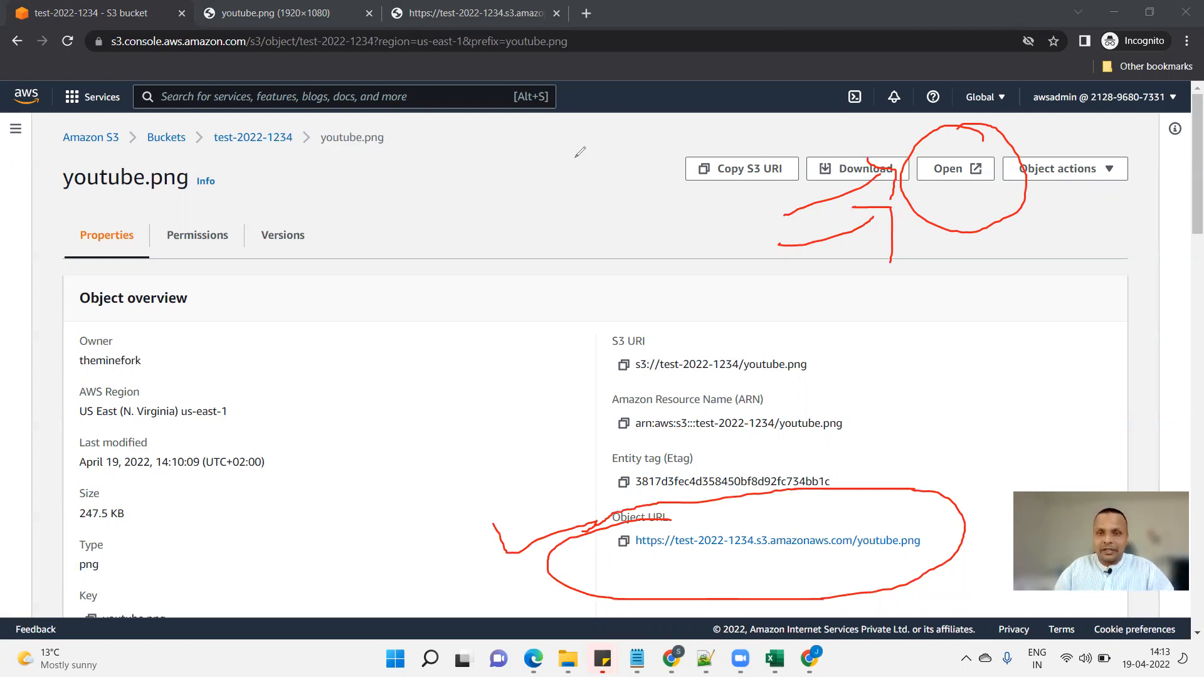
{"action": "key", "text": "Escape"}
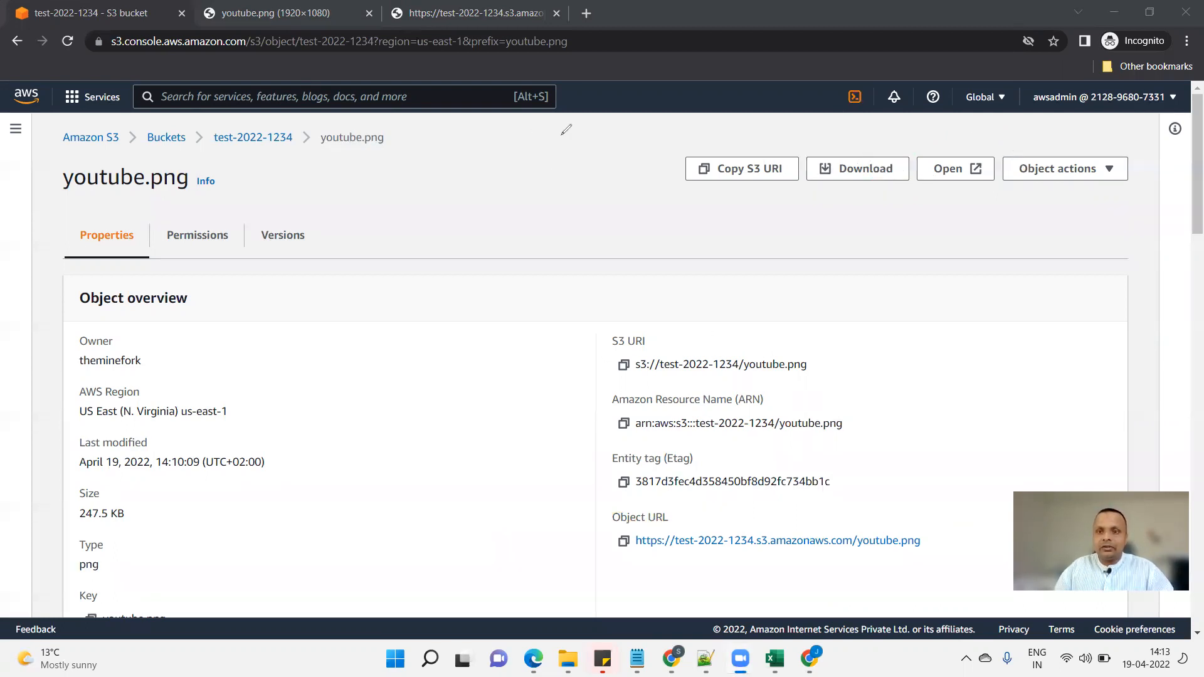
From the Buckets list, select test-2022-1234 and choose Empty.
{"action": "left_click", "coordinate": [121, 9]}
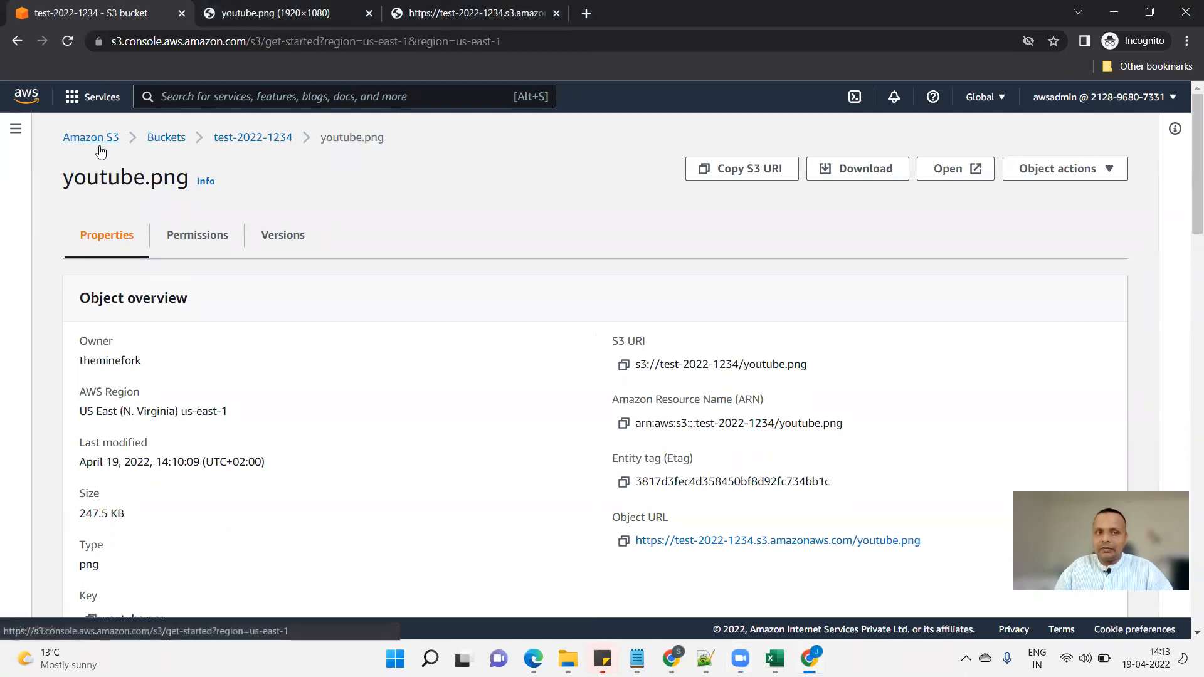
{"action": "left_click", "coordinate": [99, 144]}
{"action": "scroll", "coordinate": [556, 416], "scroll_direction": "down", "scroll_amount": 3}
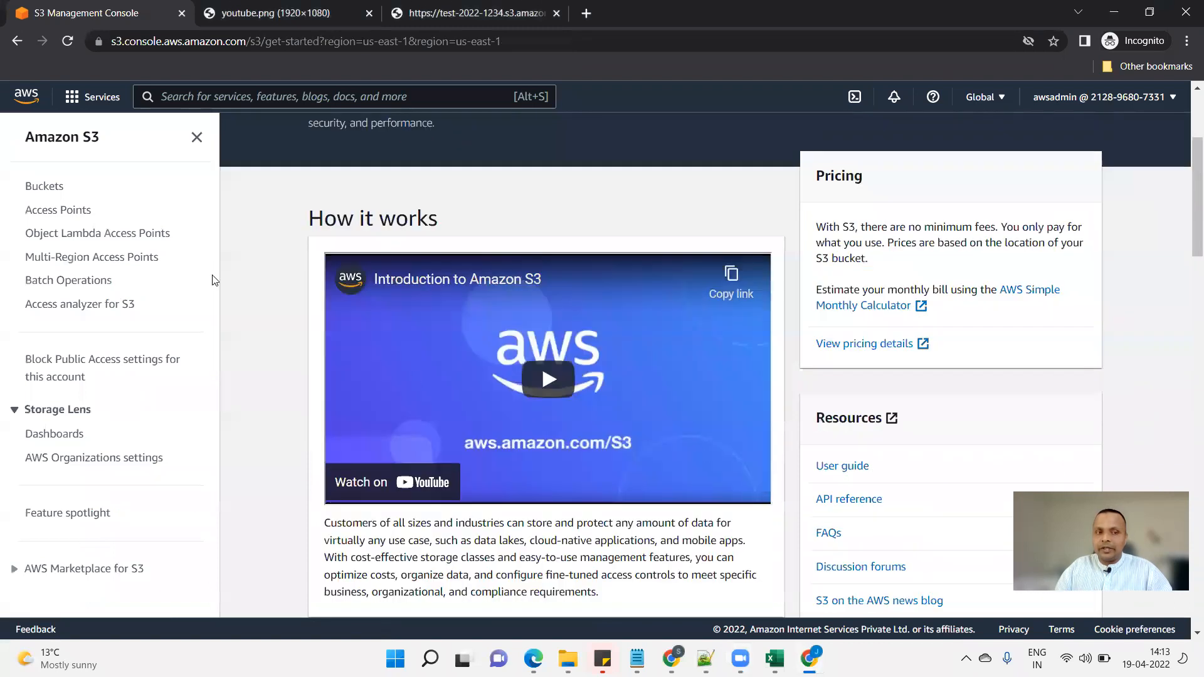
{"action": "scroll", "coordinate": [213, 276], "scroll_direction": "up", "scroll_amount": 2}
{"action": "left_click", "coordinate": [44, 186]}
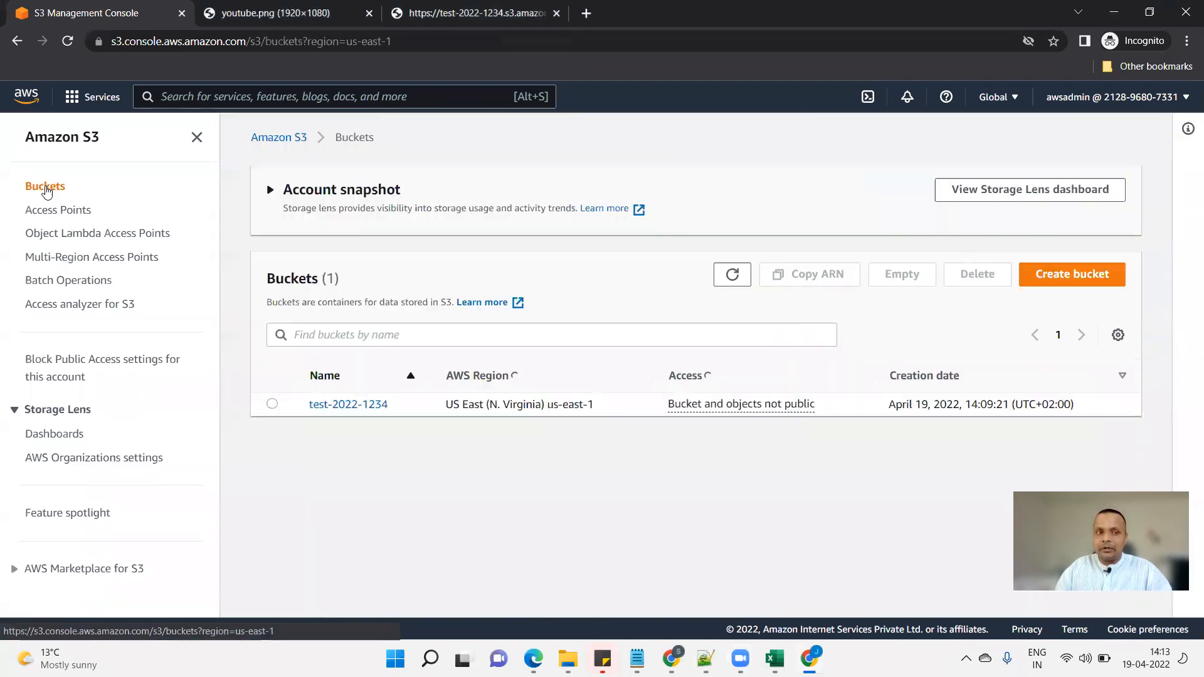
{"action": "left_click", "coordinate": [272, 404]}
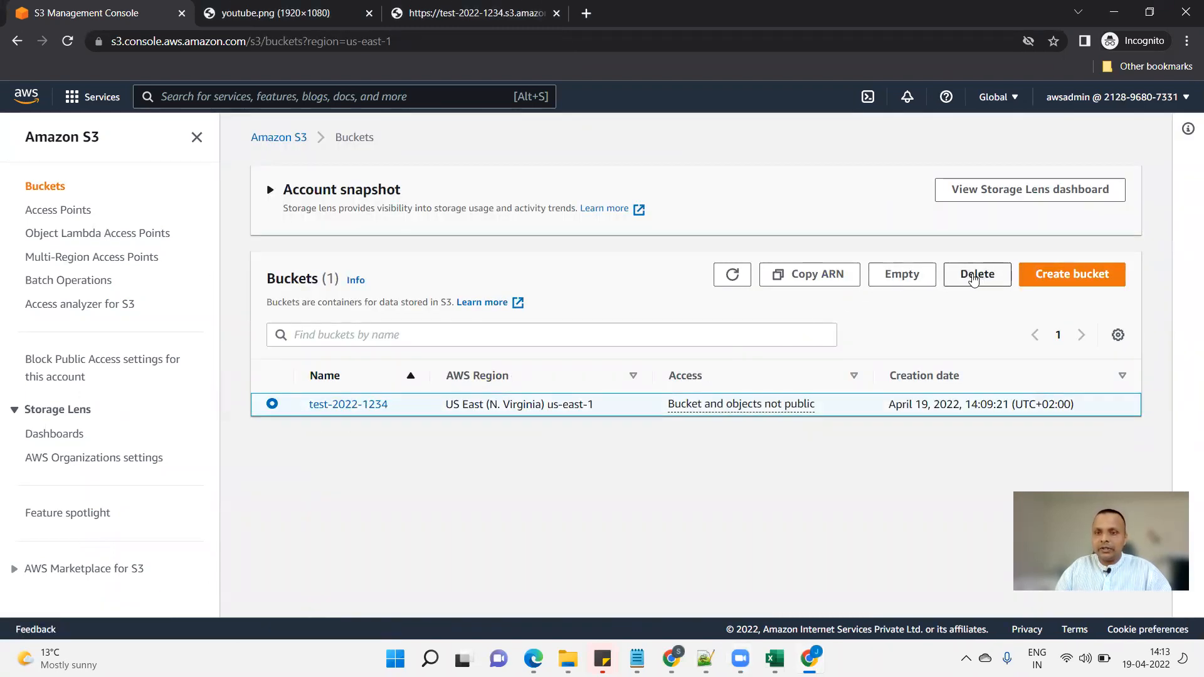
{"action": "left_click", "coordinate": [904, 280]}
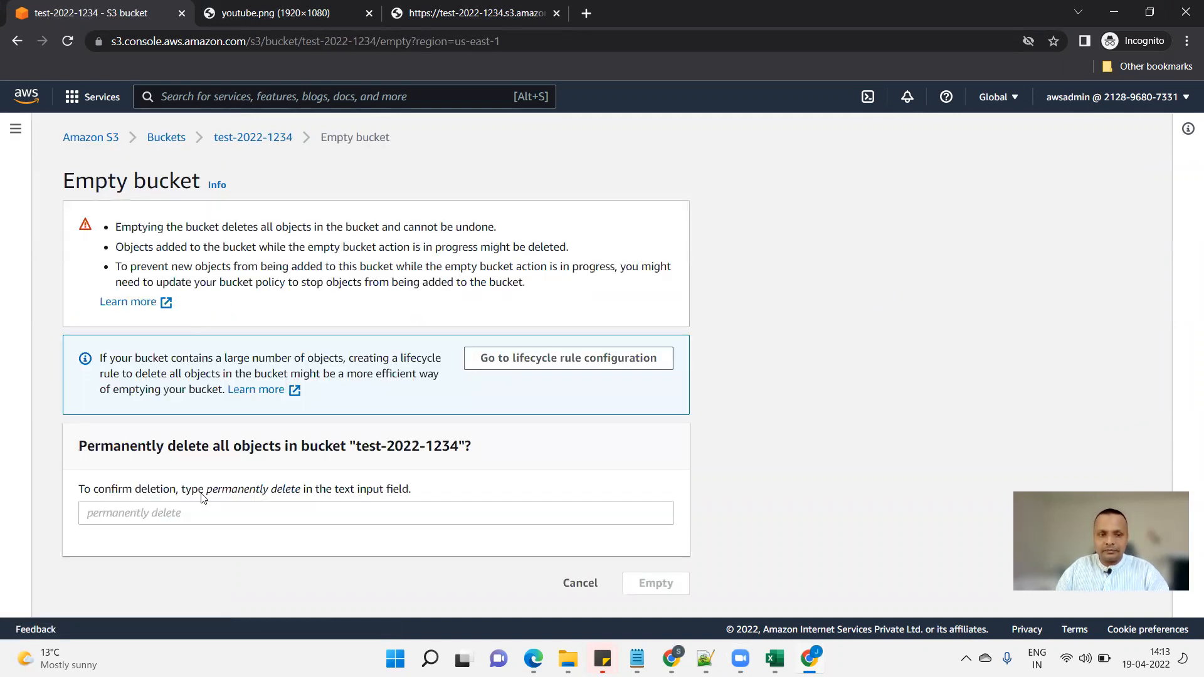
Confirm with 'permanently delete' to remove the bucket's single 247.5 KB object, then exit the status page.
{"action": "left_click_drag", "start_coordinate": [212, 490], "coordinate": [300, 493]}
{"action": "left_click", "coordinate": [209, 489]}
{"action": "key", "text": "ctrl+c"}
{"action": "left_click", "coordinate": [274, 532]}
{"action": "left_click", "coordinate": [276, 514]}
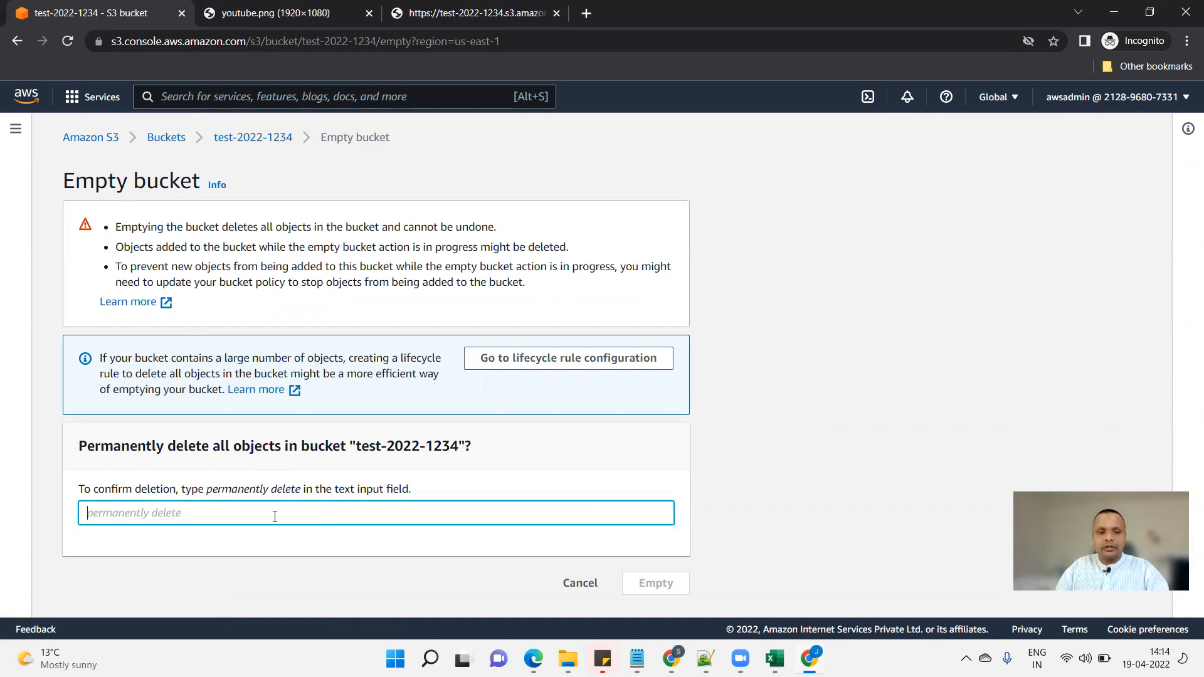
{"action": "key", "text": "ctrl+v"}
{"action": "left_click", "coordinate": [636, 585]}
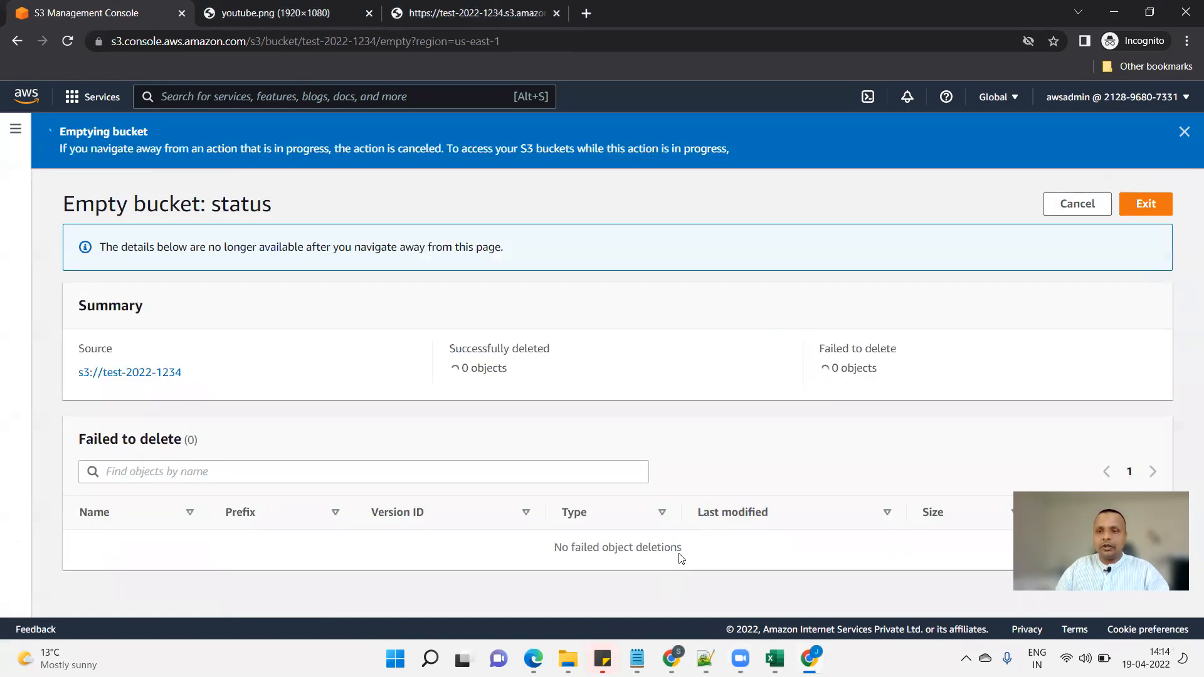
{"action": "left_click", "coordinate": [1148, 205]}
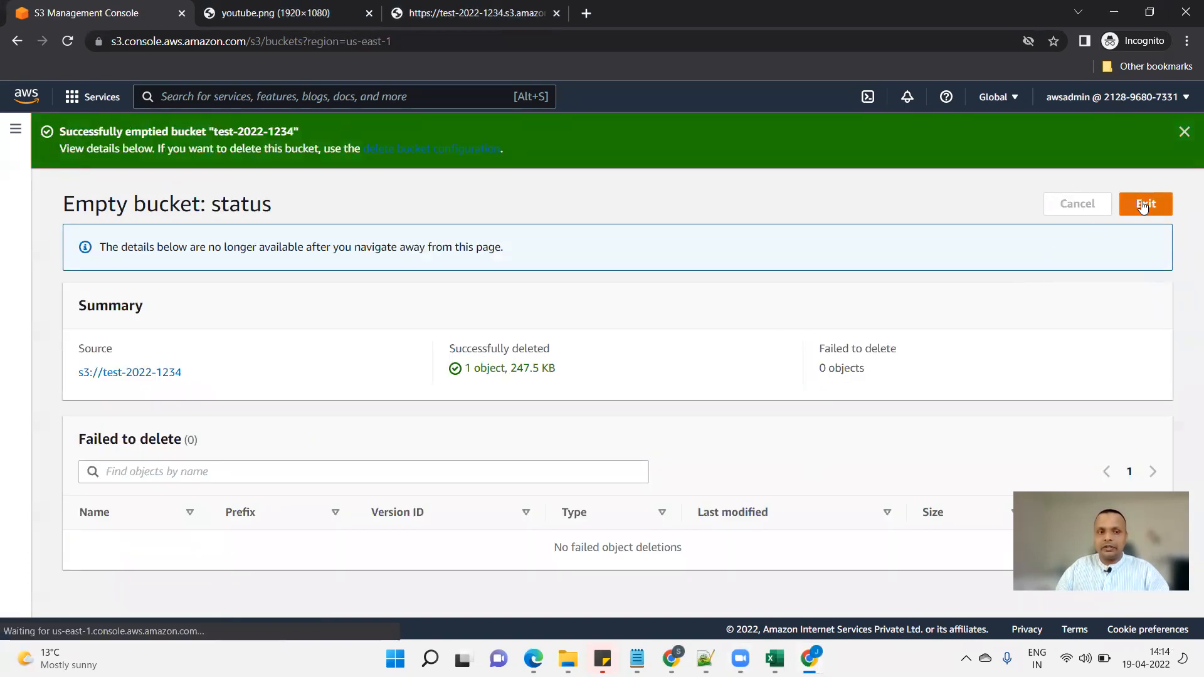
Delete bucket test-2022-1234, confirming by pasting its name into the confirmation field.
{"action": "left_click", "coordinate": [977, 274]}
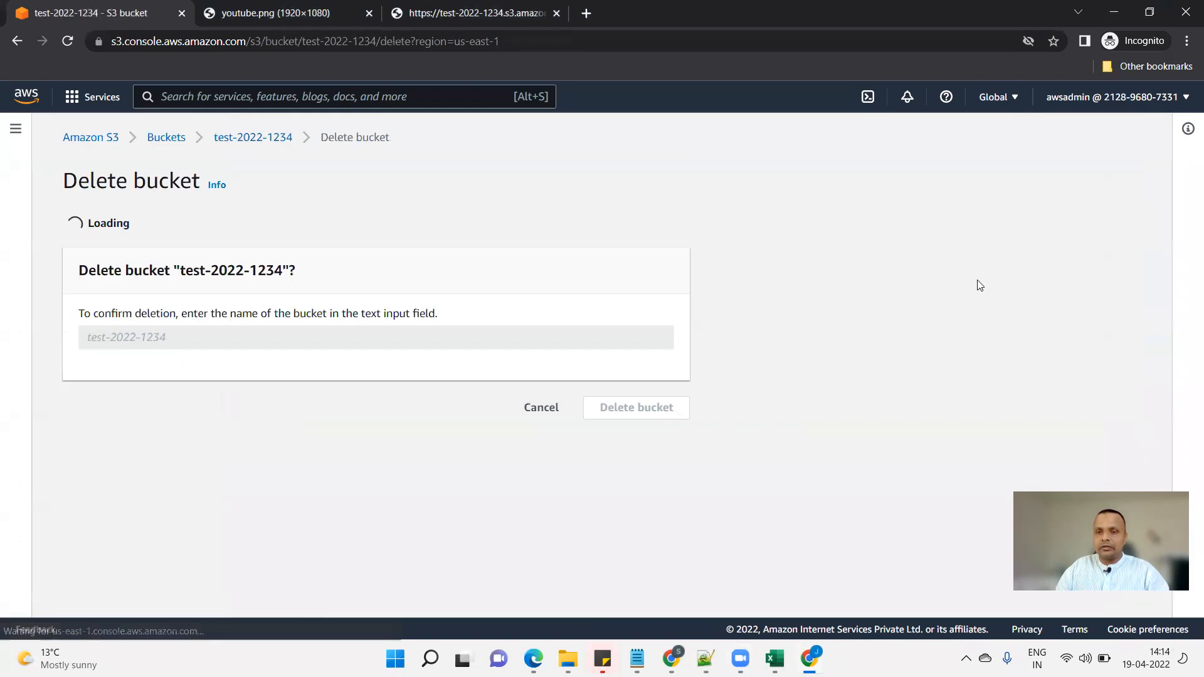
{"action": "left_click_drag", "start_coordinate": [182, 333], "coordinate": [283, 330]}
{"action": "left_click", "coordinate": [239, 394]}
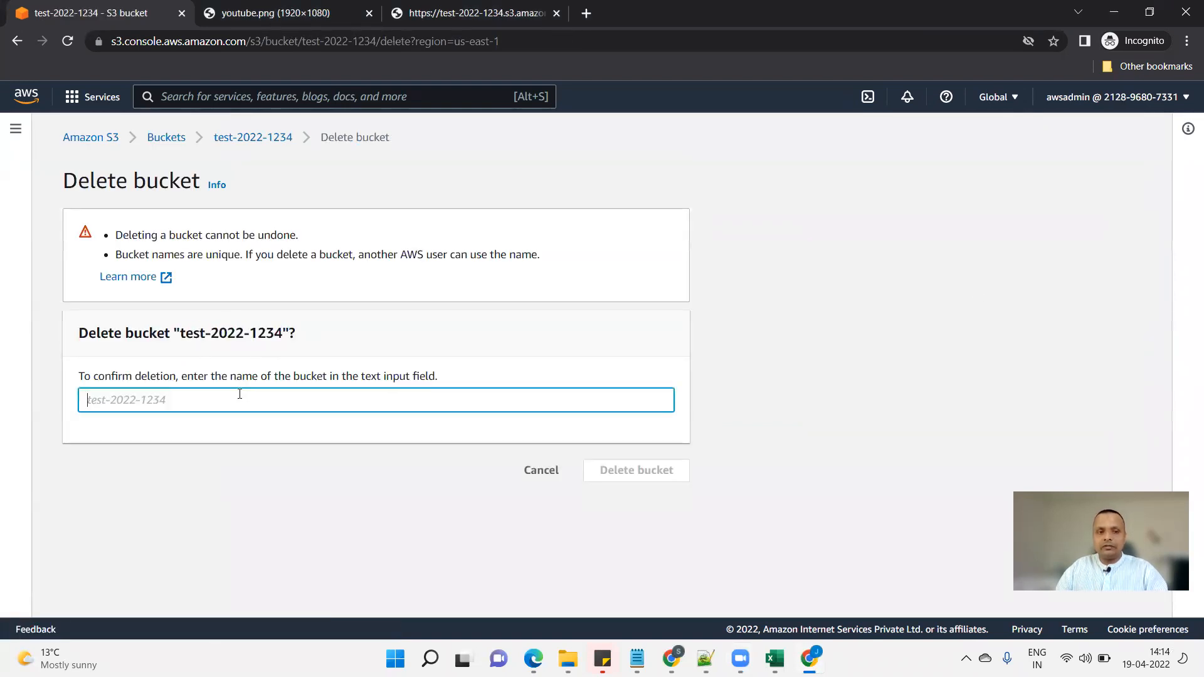
{"action": "key", "text": "ctrl+v"}
{"action": "left_click", "coordinate": [639, 471]}
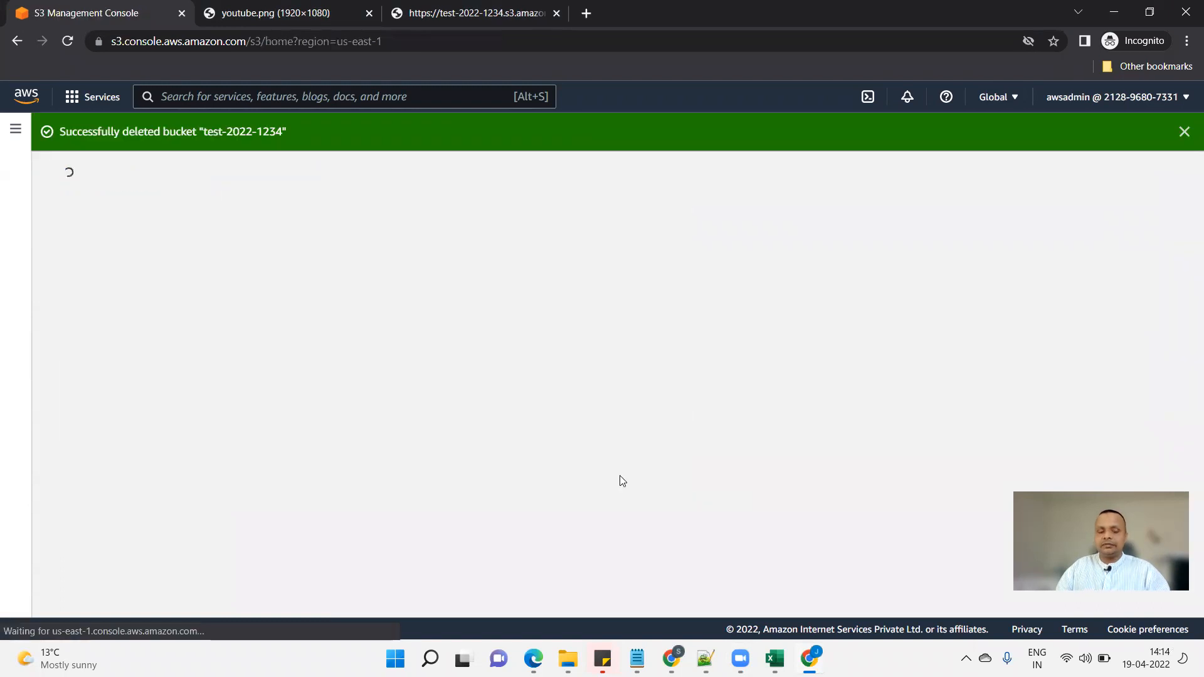